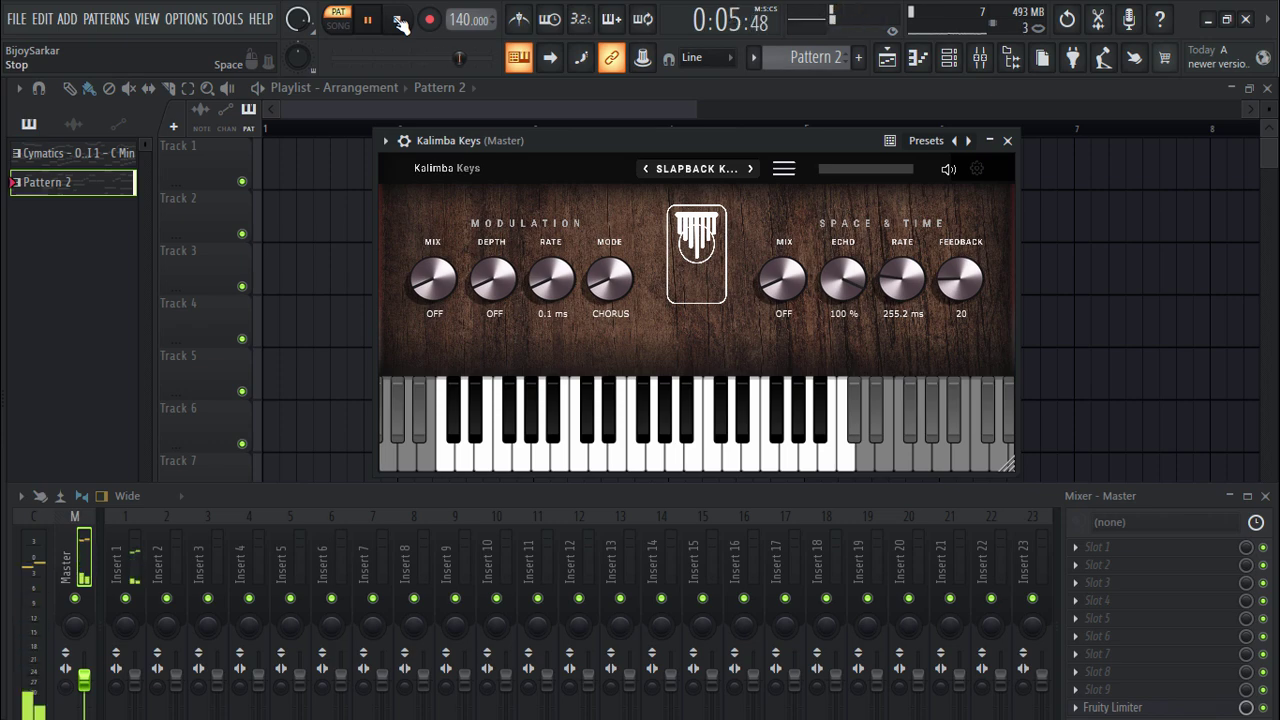
# Stop the song currently playing through Kalimba Keys using the transport Stop button.
pyautogui.click(400, 22)
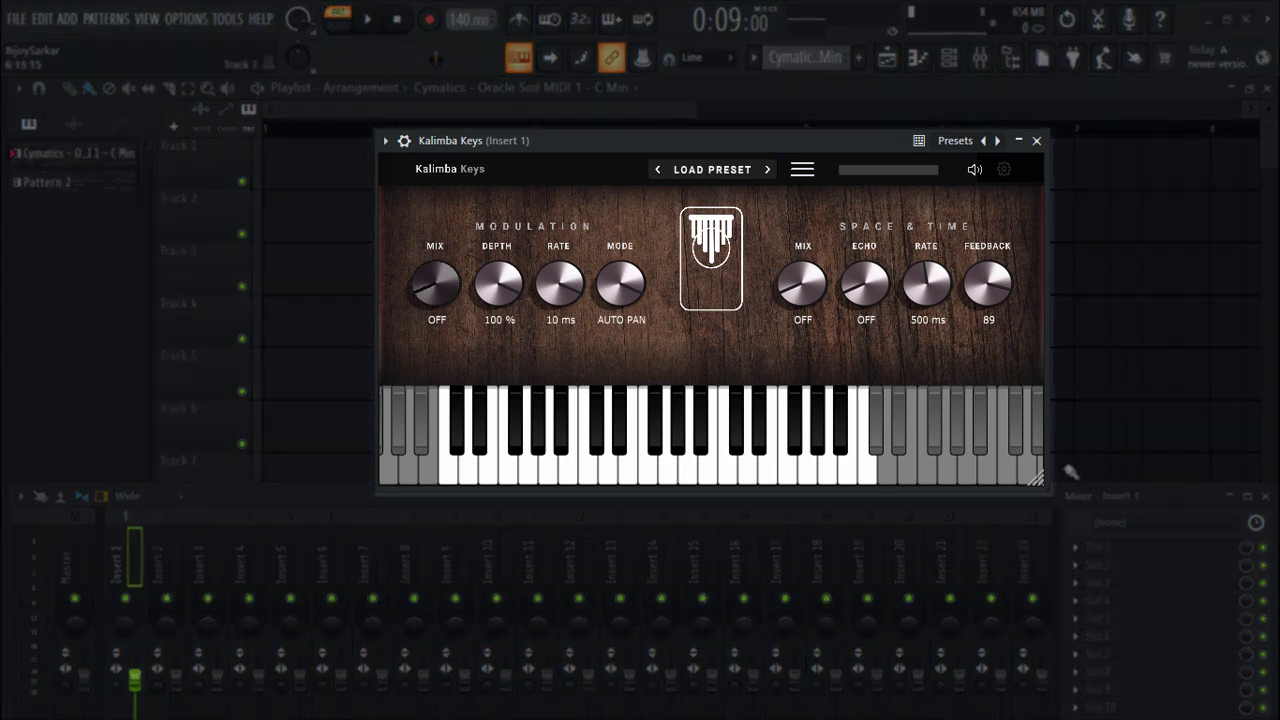
# Shrink the Kalimba Keys window and browse its preset list without changing preset.
pyautogui.moveTo(1042, 489)
pyautogui.mouseDown()
pyautogui.moveTo(924, 458)
pyautogui.moveTo(1015, 535)
pyautogui.mouseUp()
pyautogui.click(697, 168)
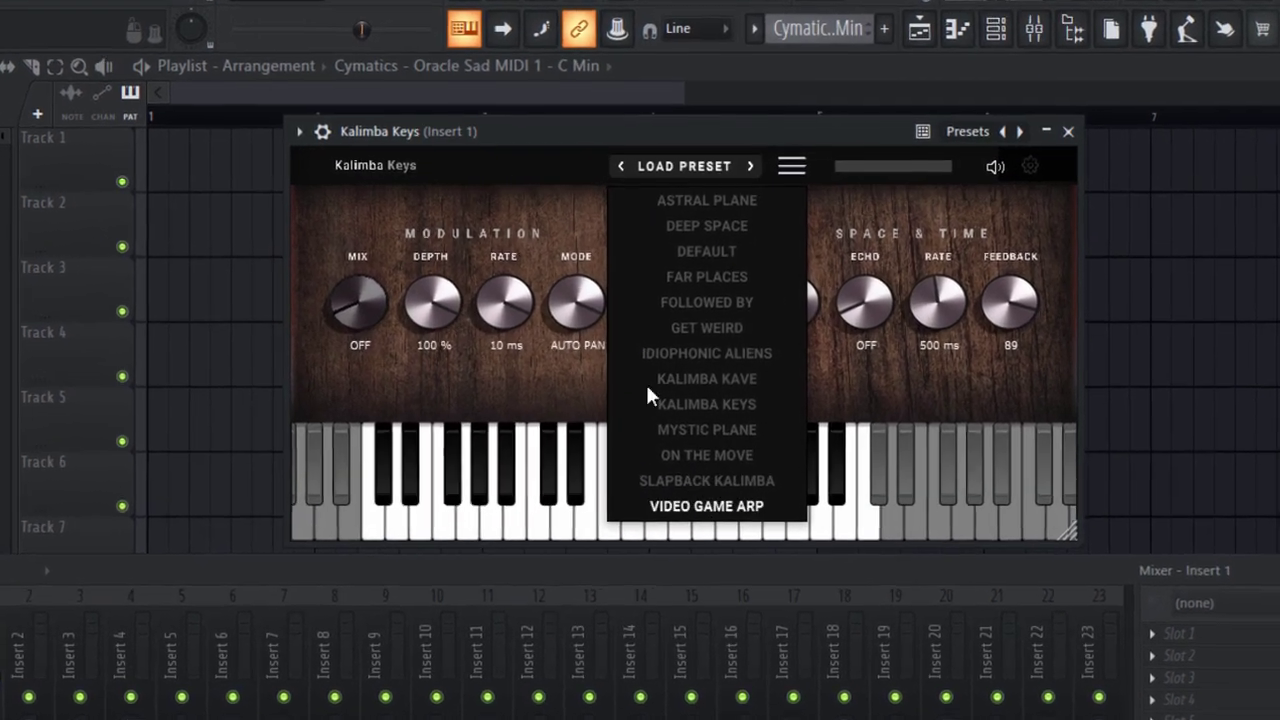
pyautogui.click(551, 173)
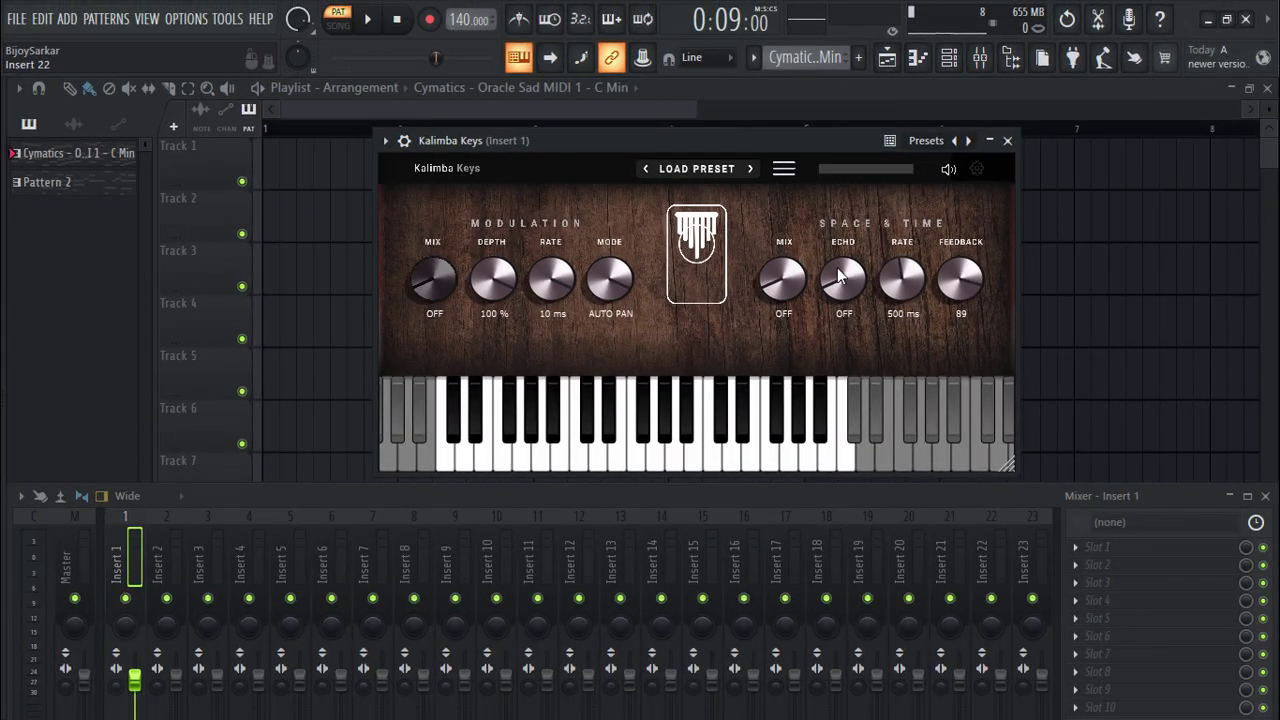
# Route Kalimba Keys' output to the Master track in the wrapper header, then start song playback.
pyautogui.click(385, 140)
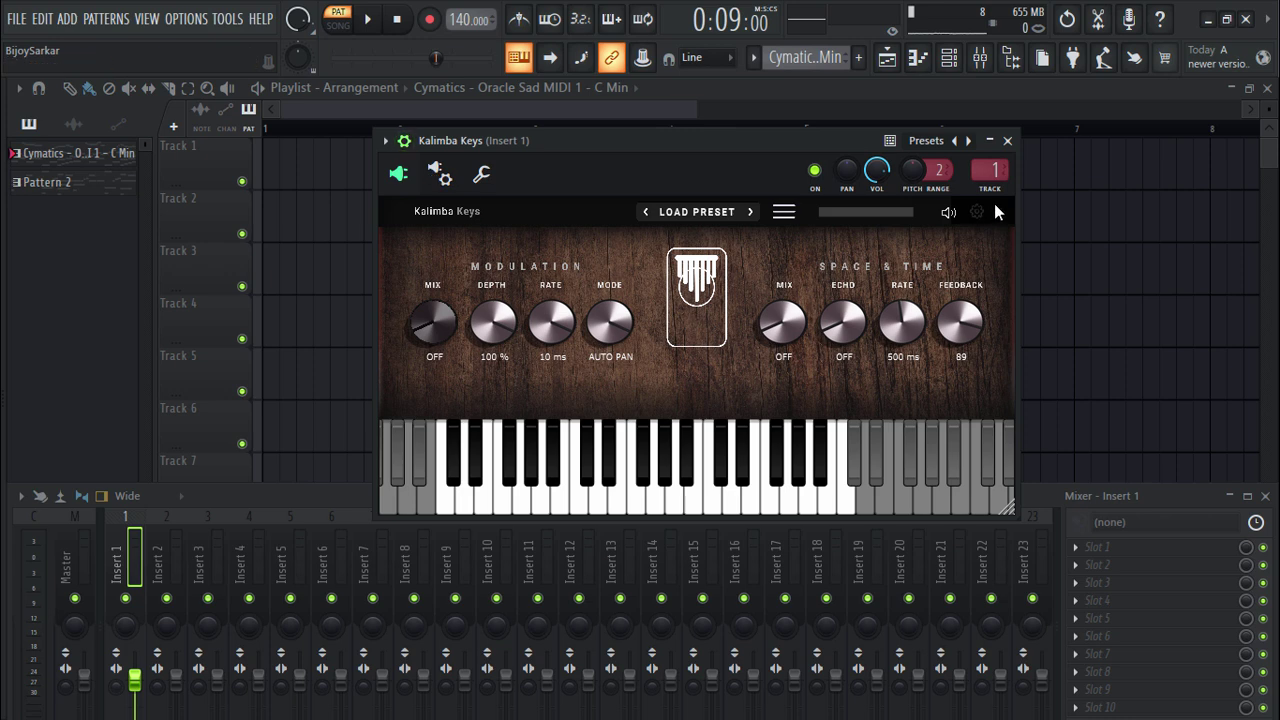
pyautogui.moveTo(988, 170); pyautogui.dragTo(988, 168)
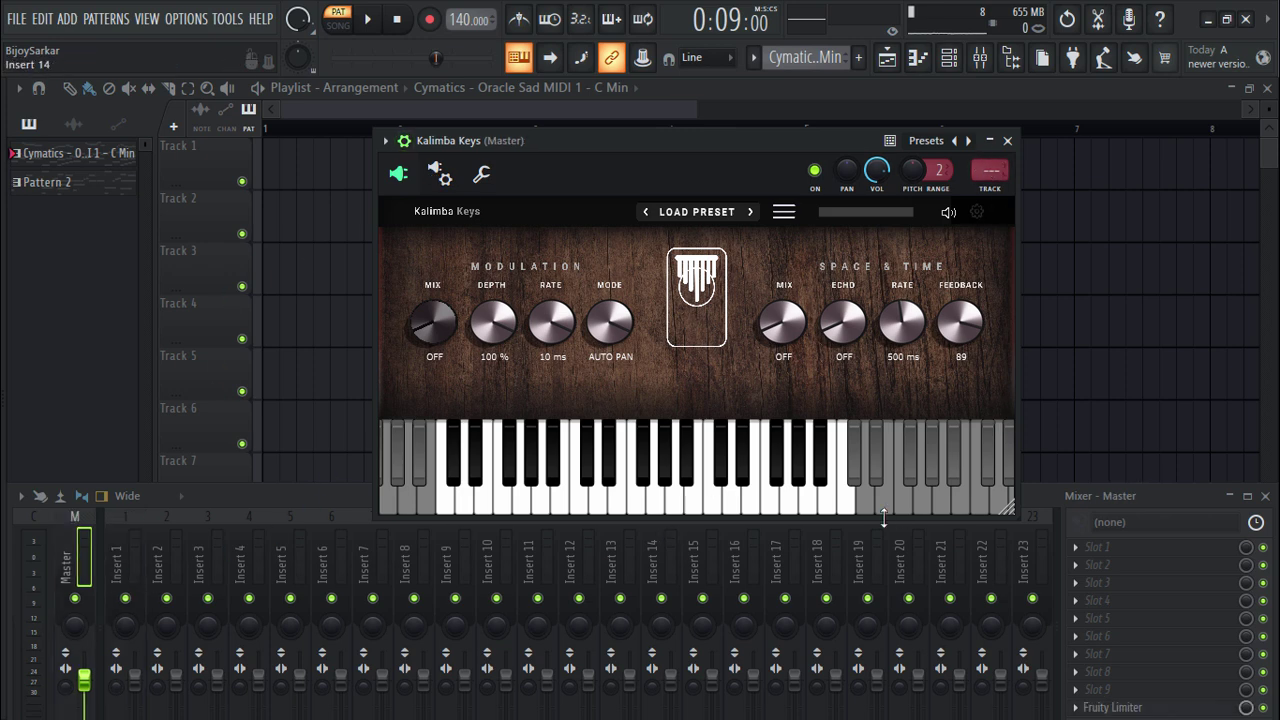
pyautogui.click(385, 141)
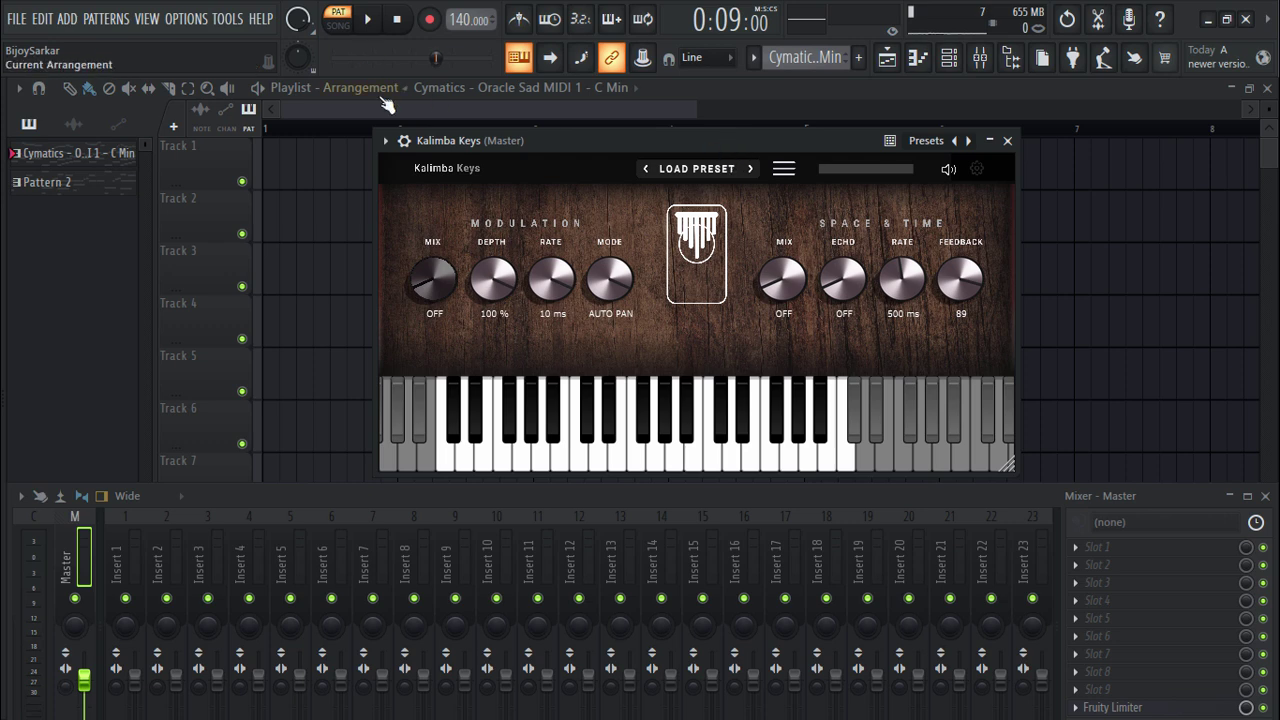
pyautogui.click(372, 22)
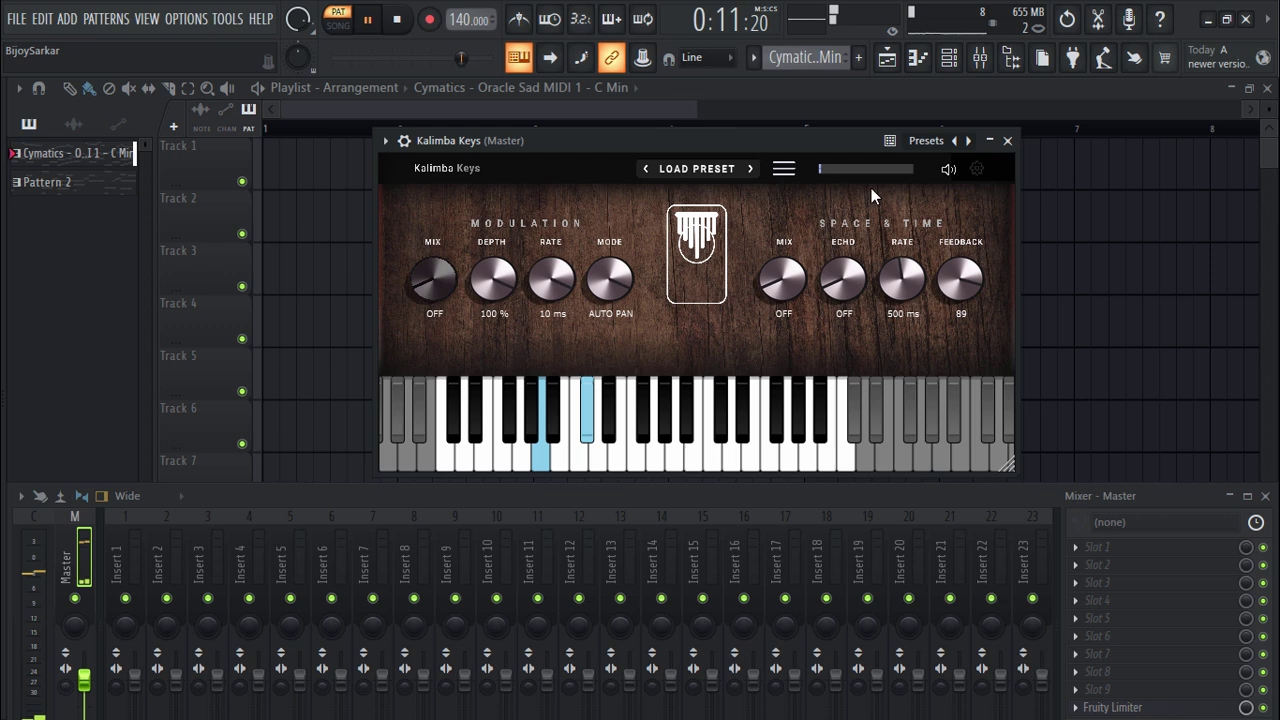
# Load ASTRAL PLANE, turn echo and Space mix down, delay rate 108 ms, feedback 0.
pyautogui.click(751, 169)
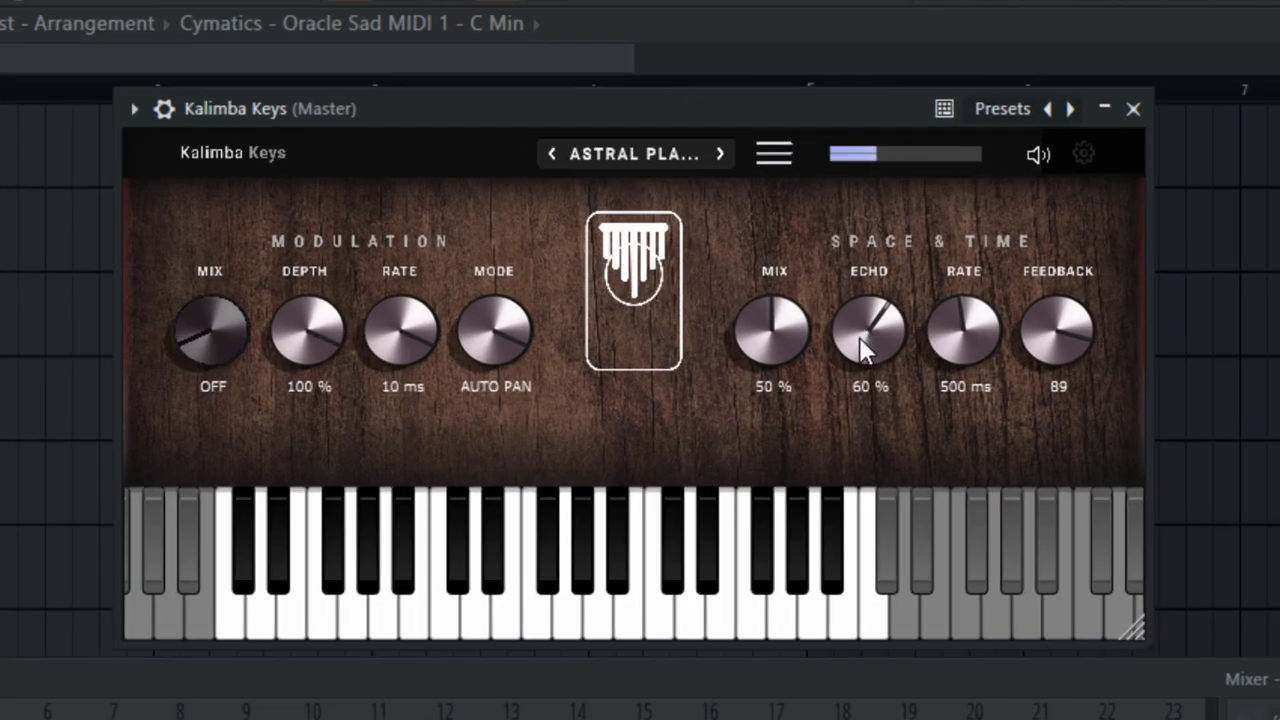
pyautogui.moveTo(835, 279); pyautogui.dragTo(834, 353)
pyautogui.moveTo(852, 433); pyautogui.dragTo(882, 378)
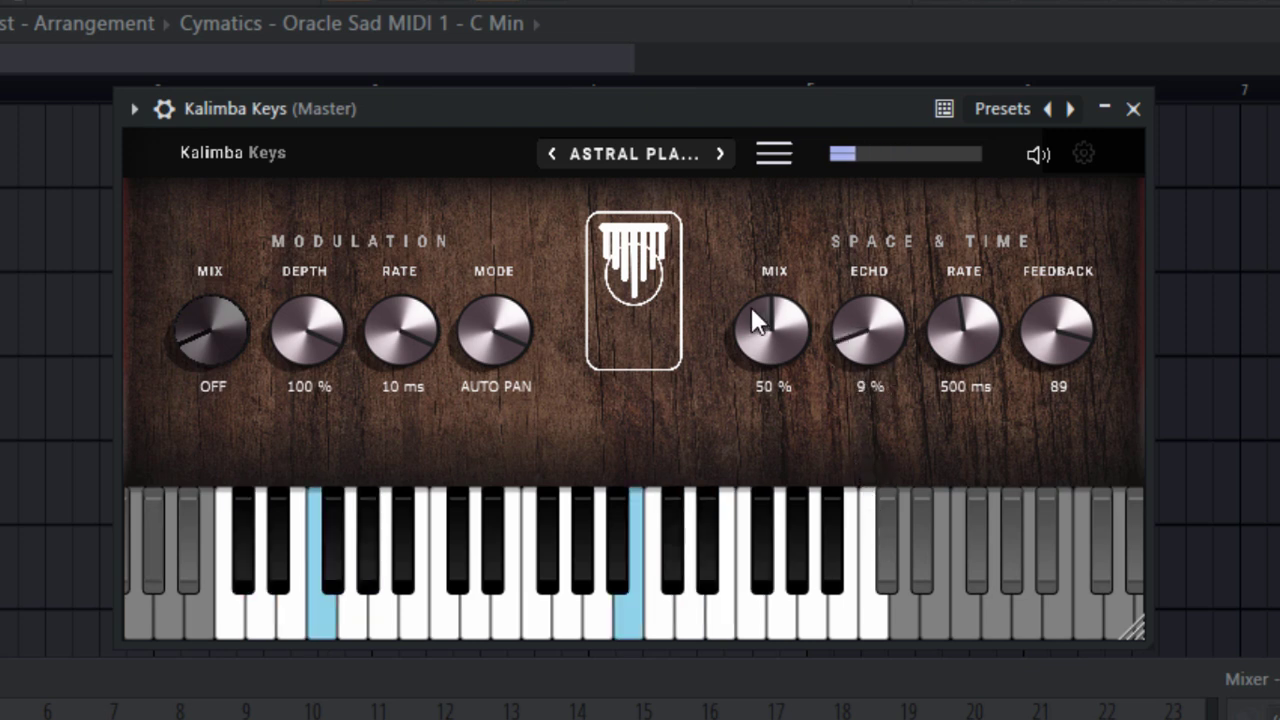
pyautogui.moveTo(755, 312); pyautogui.dragTo(745, 385)
pyautogui.moveTo(952, 311); pyautogui.dragTo(1016, 373)
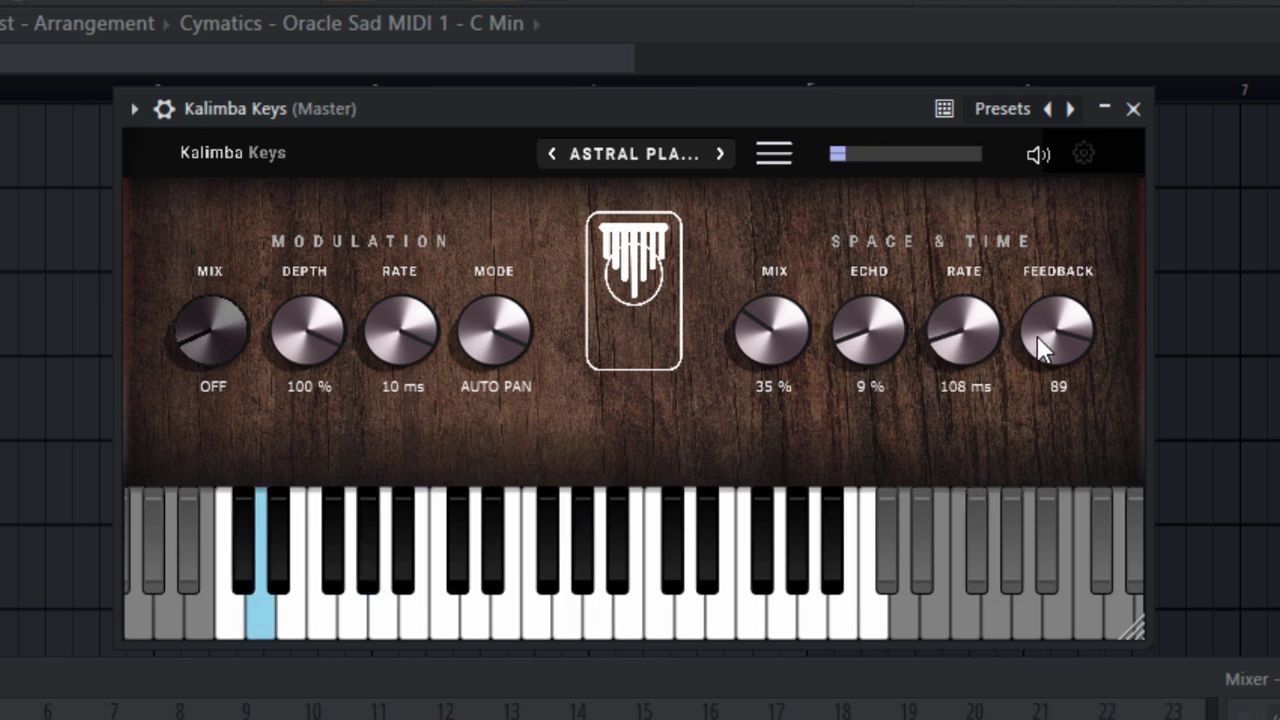
pyautogui.moveTo(1049, 345); pyautogui.dragTo(1069, 640)
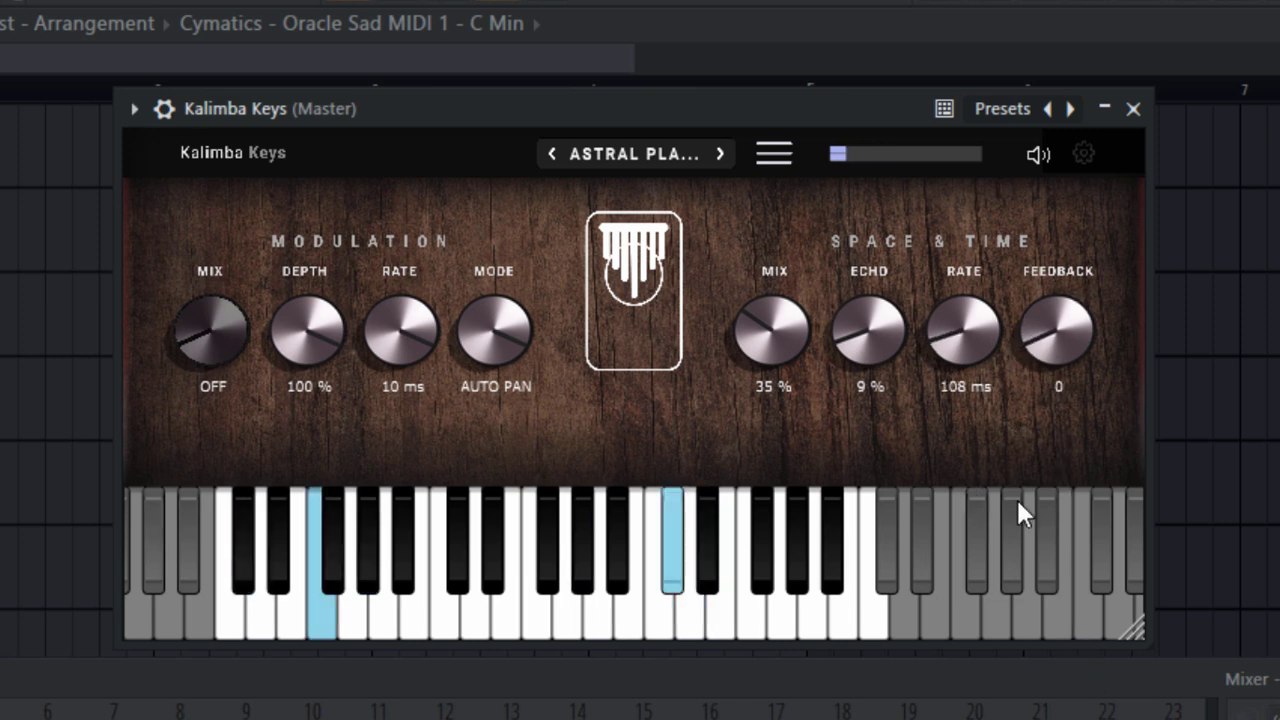
pyautogui.moveTo(857, 358); pyautogui.dragTo(780, 591)
pyautogui.moveTo(782, 527)
pyautogui.mouseDown()
pyautogui.moveTo(781, 426)
pyautogui.moveTo(861, 326)
pyautogui.moveTo(800, 500)
pyautogui.mouseUp()
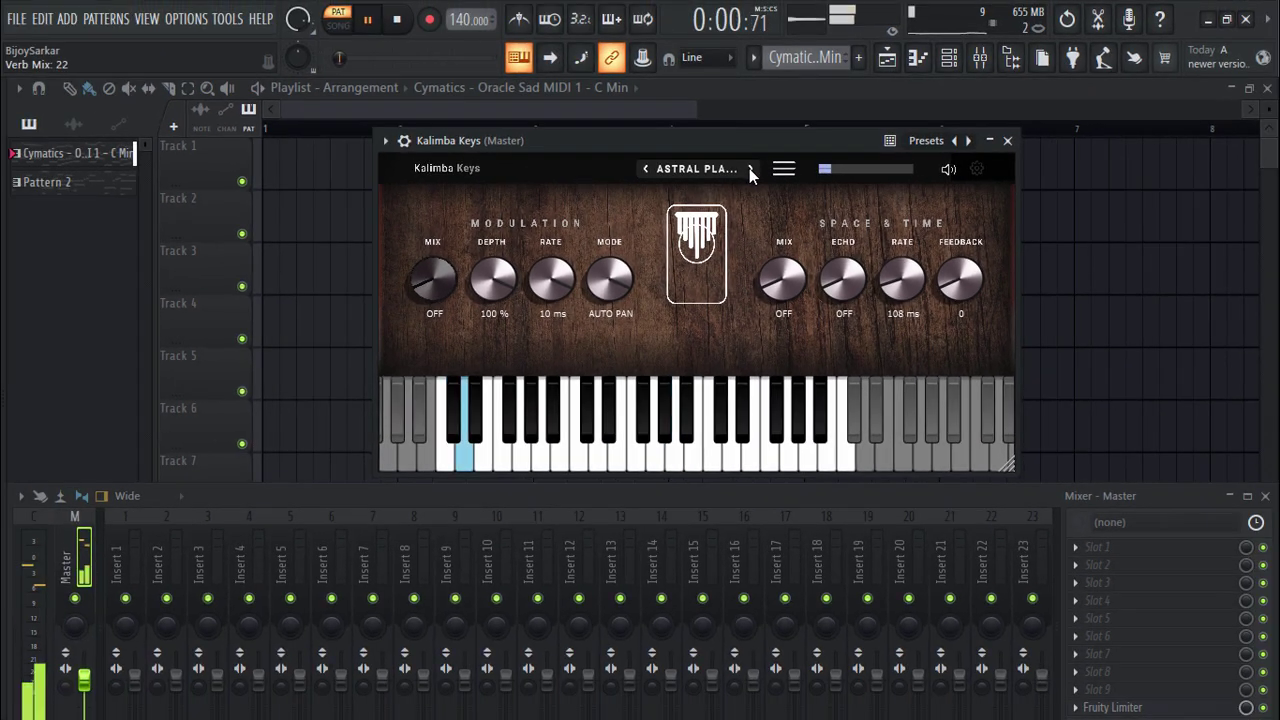
# Step to FAR PLACES and set modulation mix 38%, mode Auto Pan, rate 0.2 ms.
pyautogui.click(751, 168)
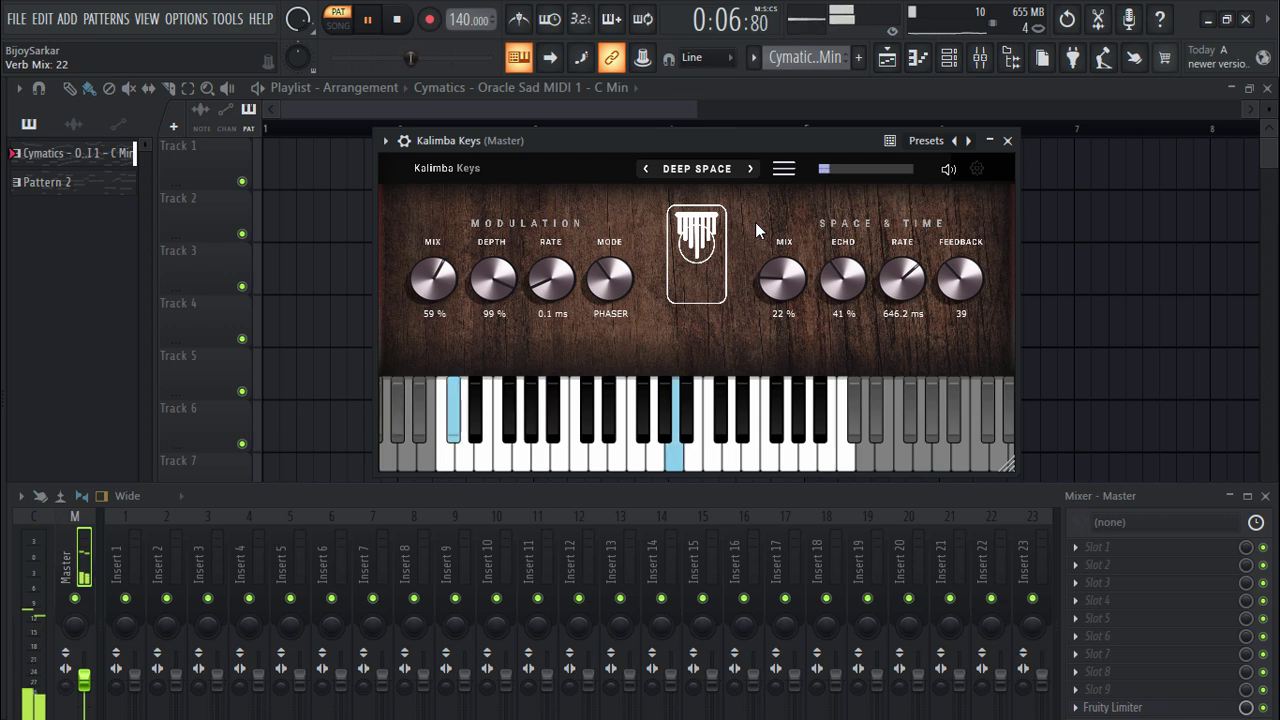
pyautogui.click(751, 168)
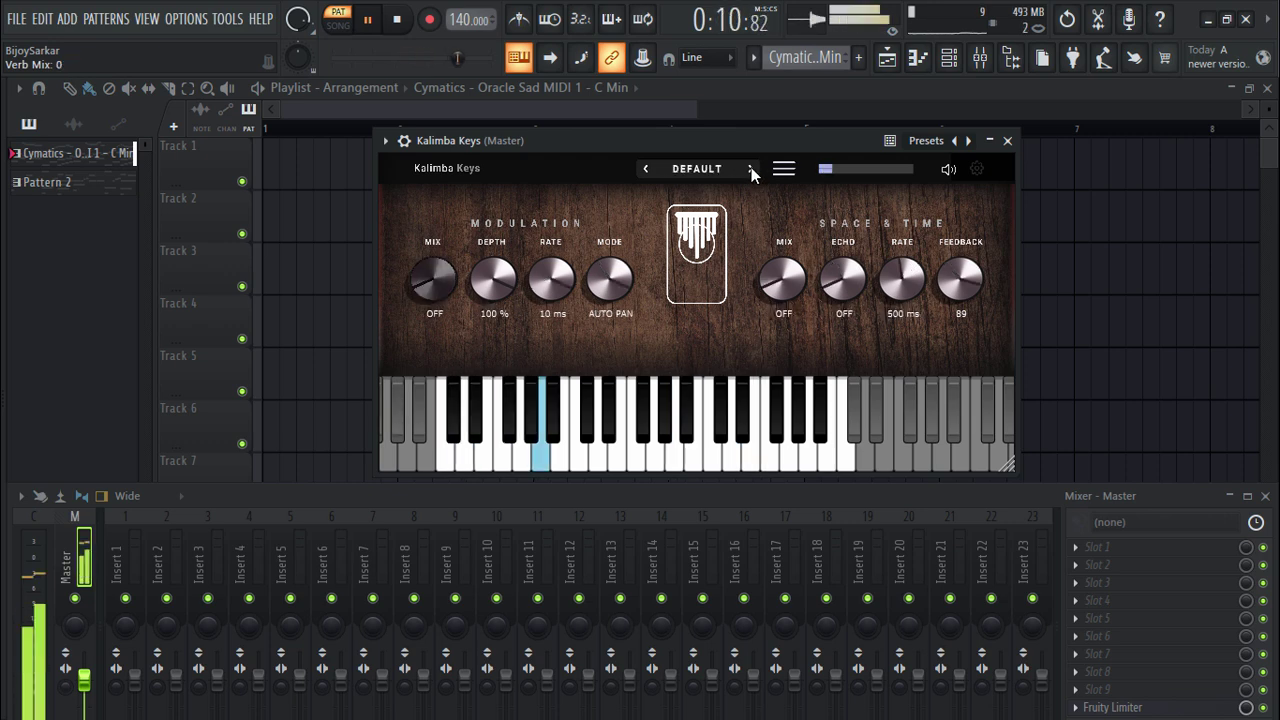
pyautogui.click(751, 168)
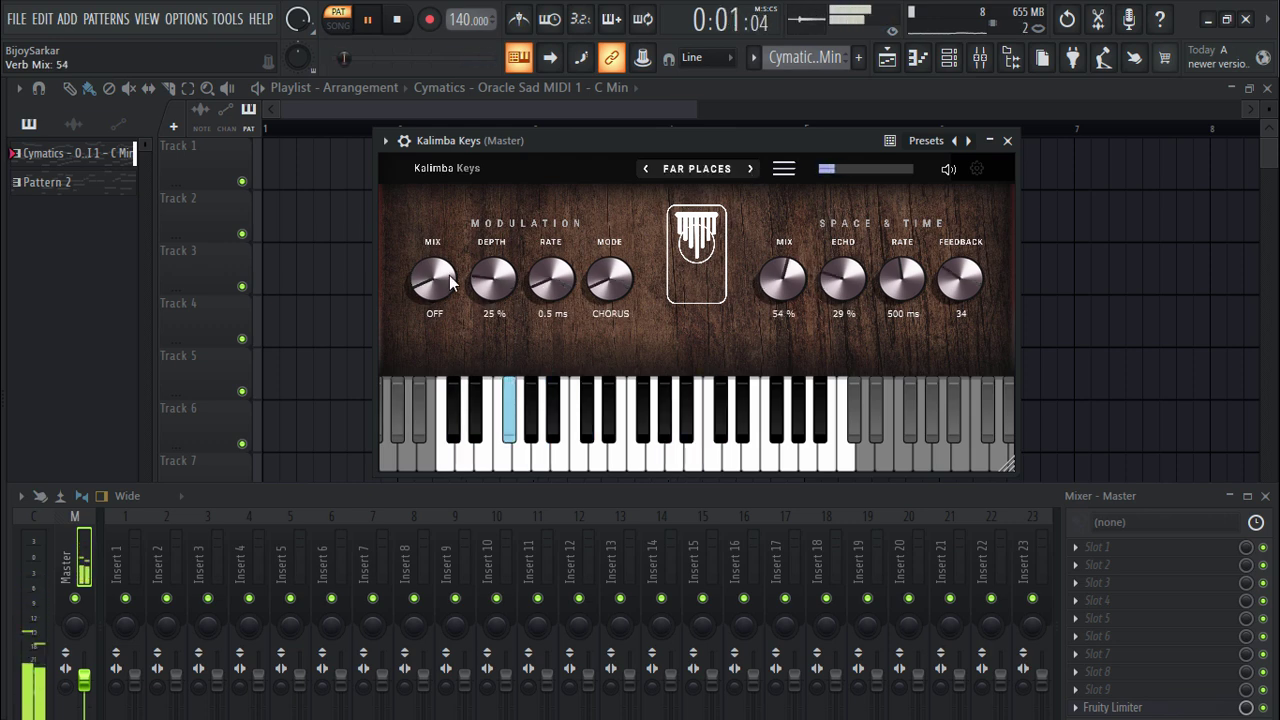
pyautogui.moveTo(433, 279); pyautogui.dragTo(448, 216)
pyautogui.moveTo(609, 271); pyautogui.dragTo(671, 96)
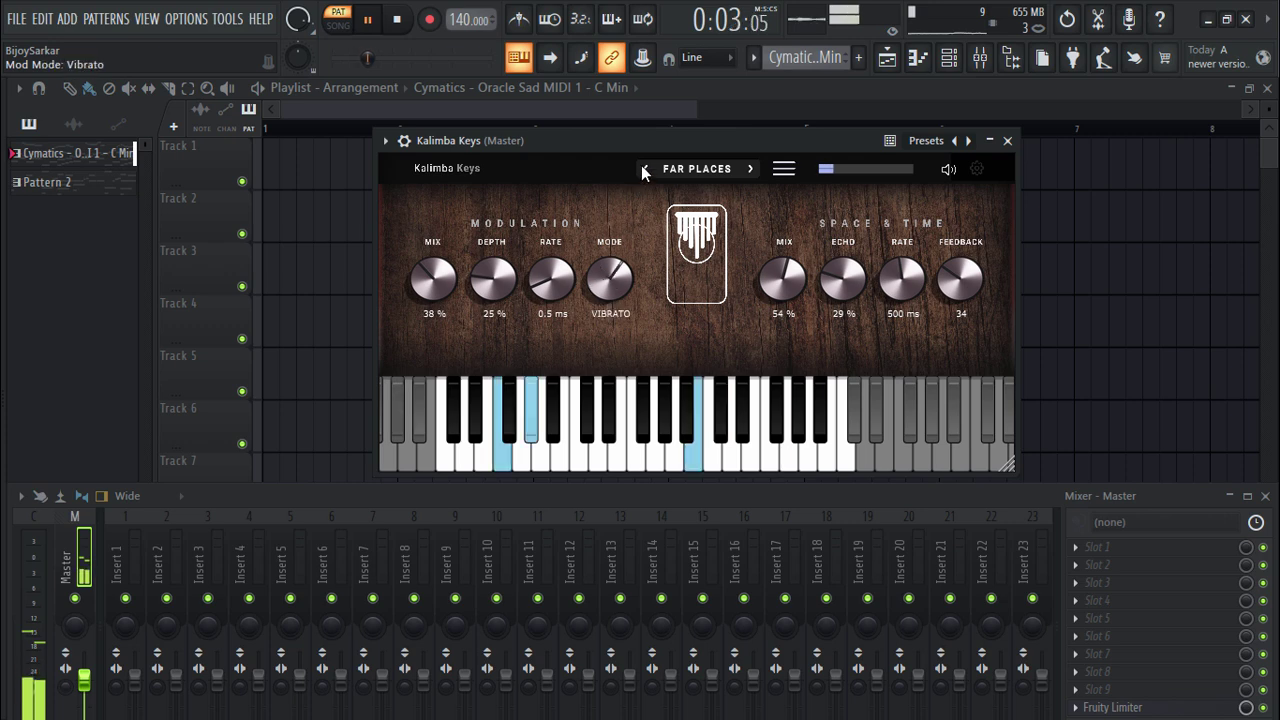
pyautogui.moveTo(551, 279); pyautogui.dragTo(557, 320)
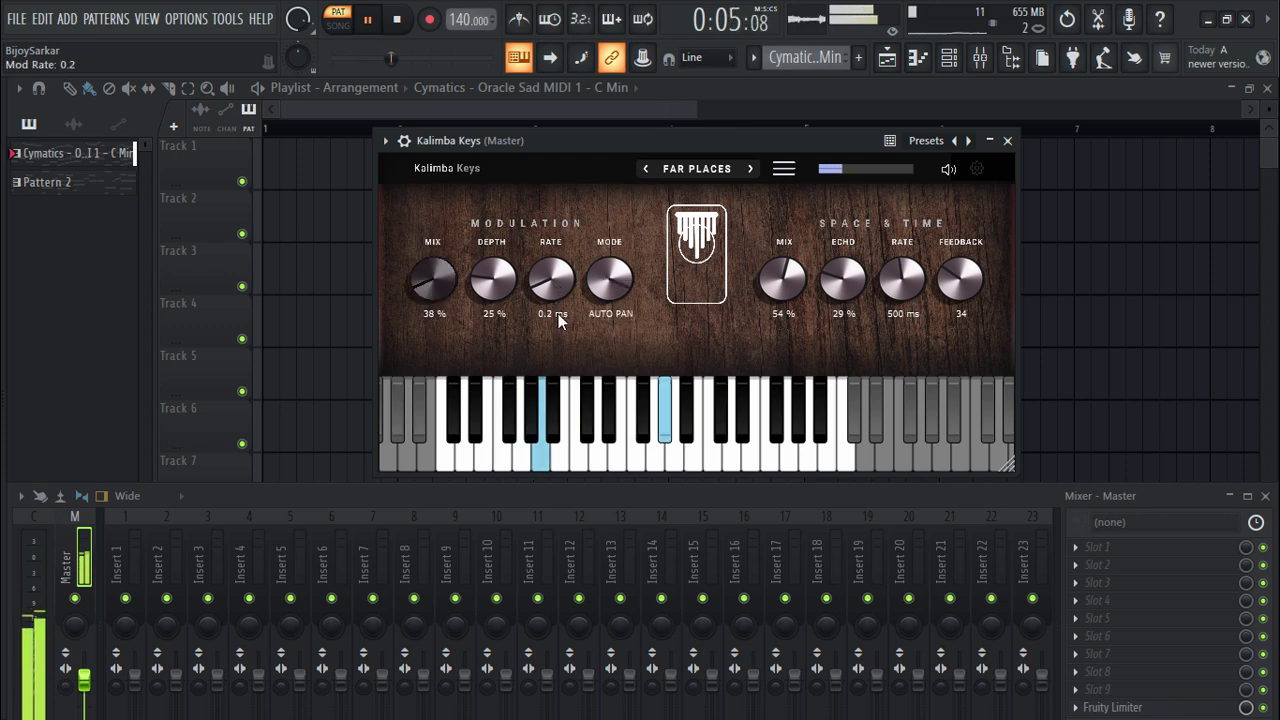
# Set Space & Time mix to 14%, echo off, delay rate 0.1 ms, feedback 0.
pyautogui.moveTo(783, 279); pyautogui.dragTo(780, 336)
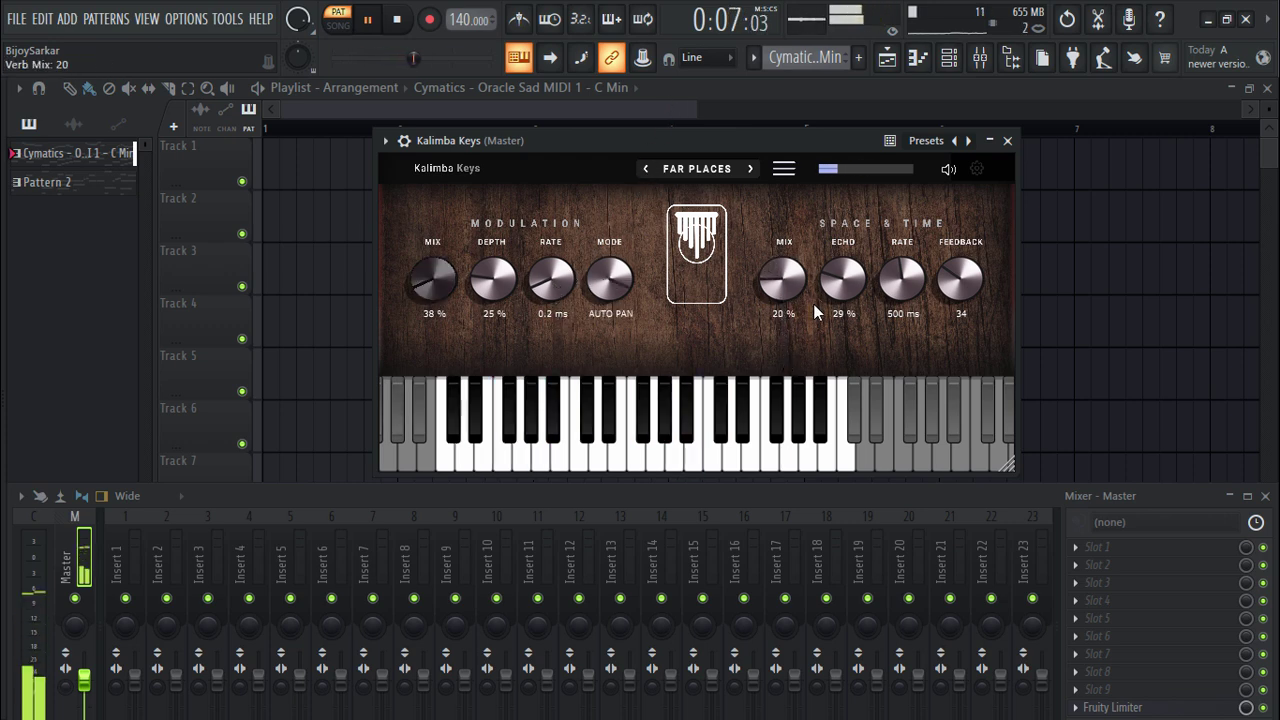
pyautogui.moveTo(843, 280)
pyautogui.mouseDown()
pyautogui.moveTo(842, 338)
pyautogui.moveTo(857, 360)
pyautogui.mouseUp()
pyautogui.moveTo(902, 280); pyautogui.dragTo(894, 413)
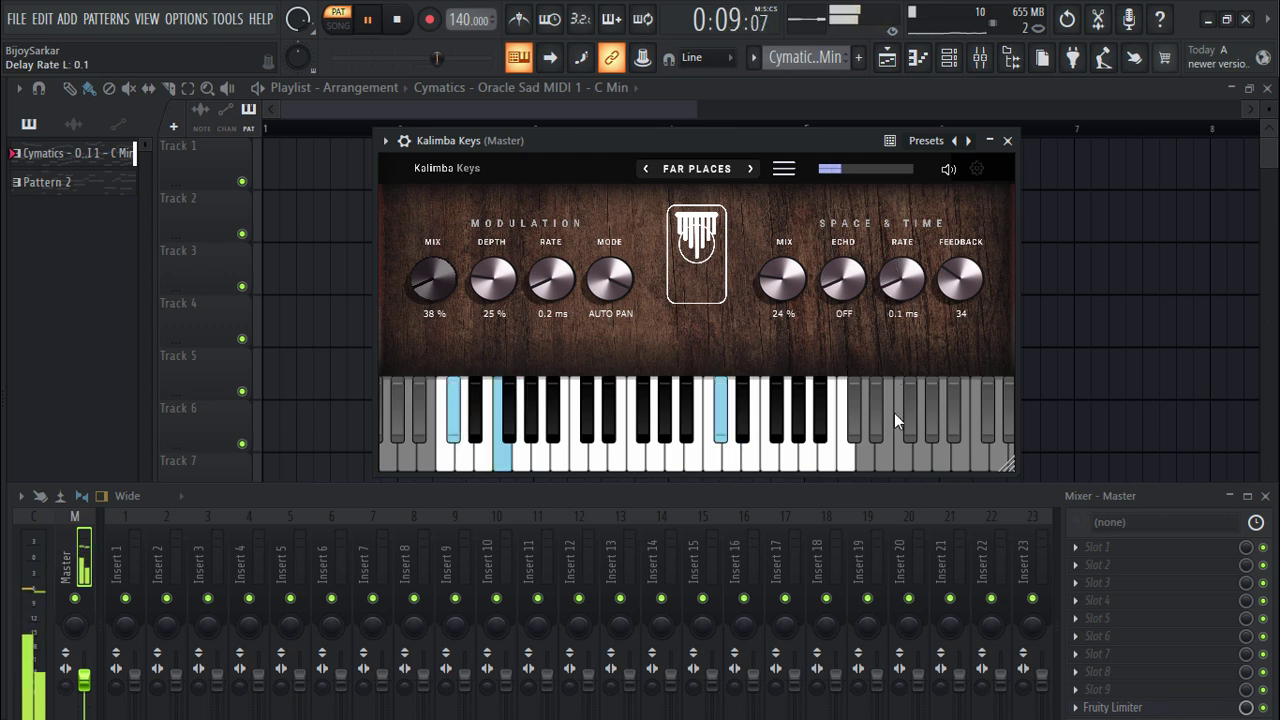
pyautogui.moveTo(960, 280); pyautogui.dragTo(960, 400)
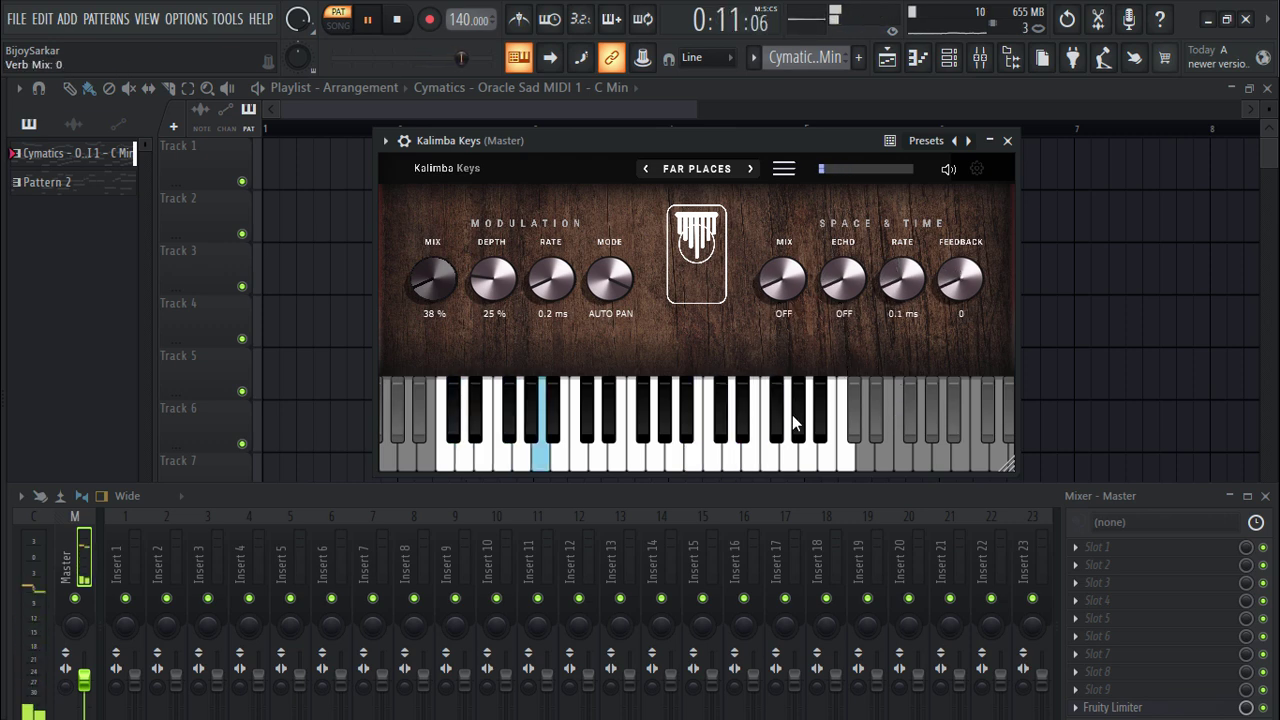
pyautogui.moveTo(783, 280); pyautogui.dragTo(792, 328)
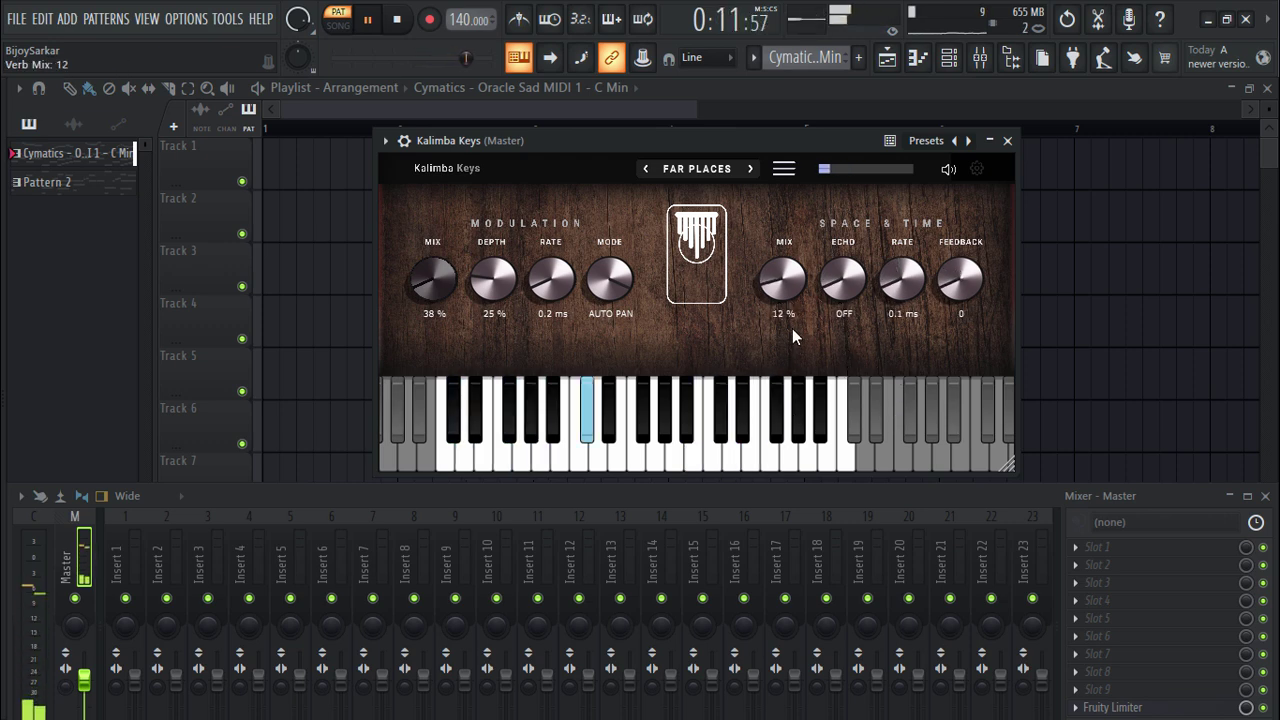
# Audition presets from FOLLOWED BY through KALIMBA KAVE to Slapback, then stop playback.
pyautogui.click(749, 168)
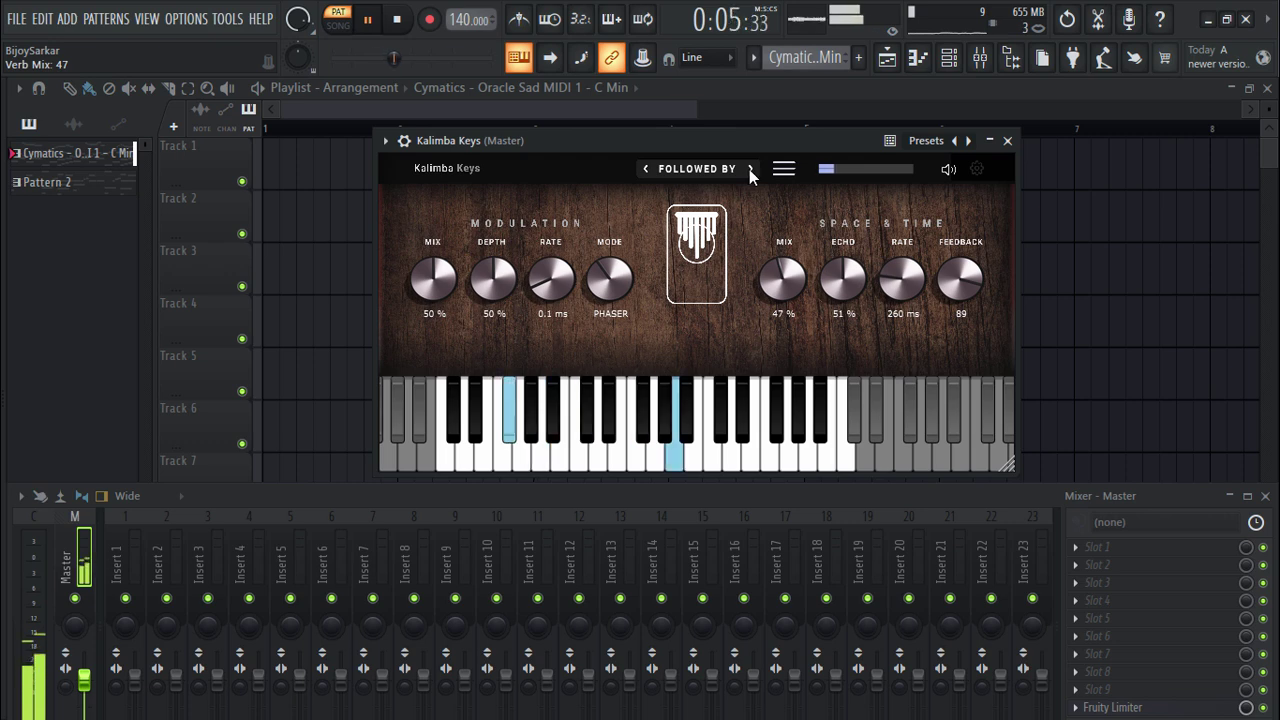
pyautogui.click(750, 170)
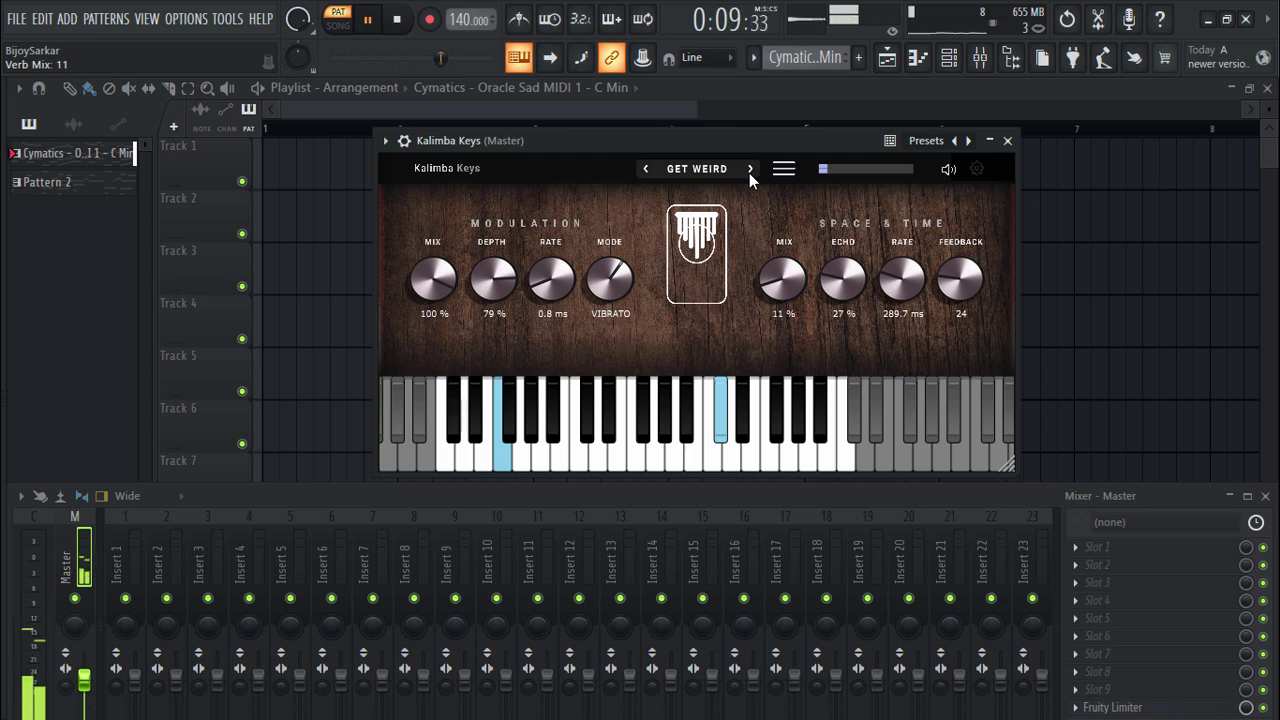
pyautogui.click(749, 171)
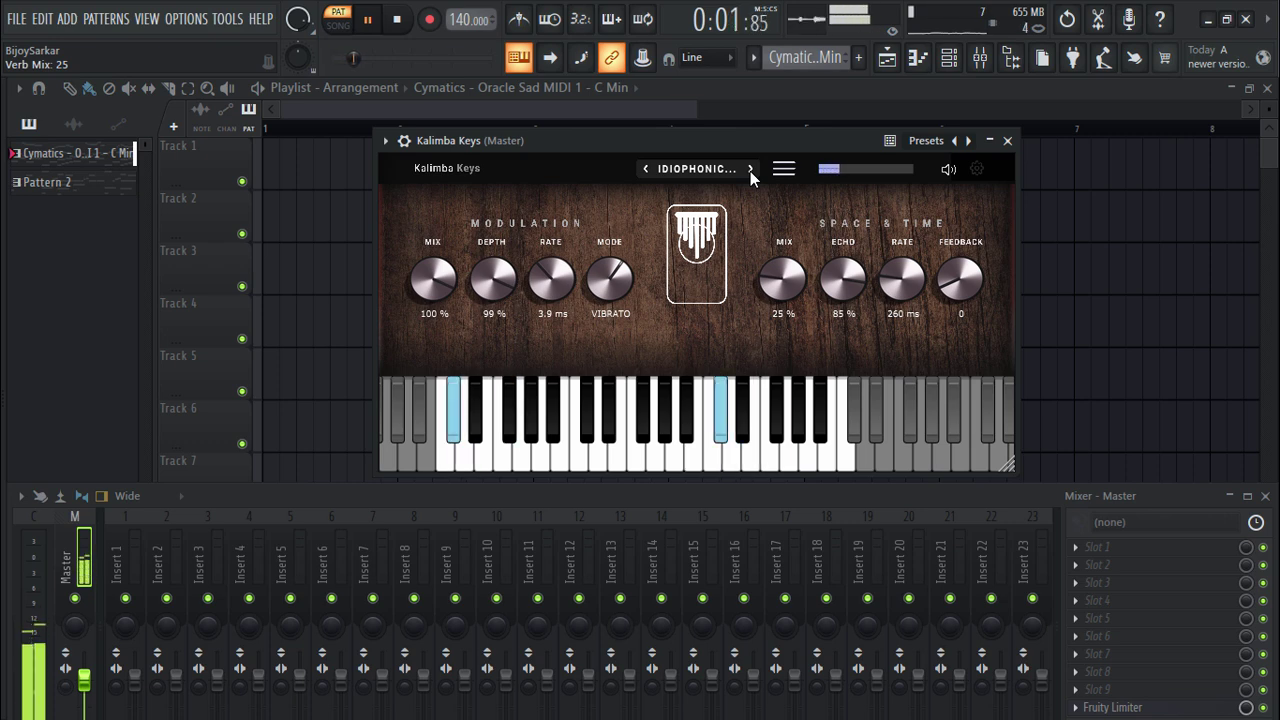
pyautogui.click(750, 169)
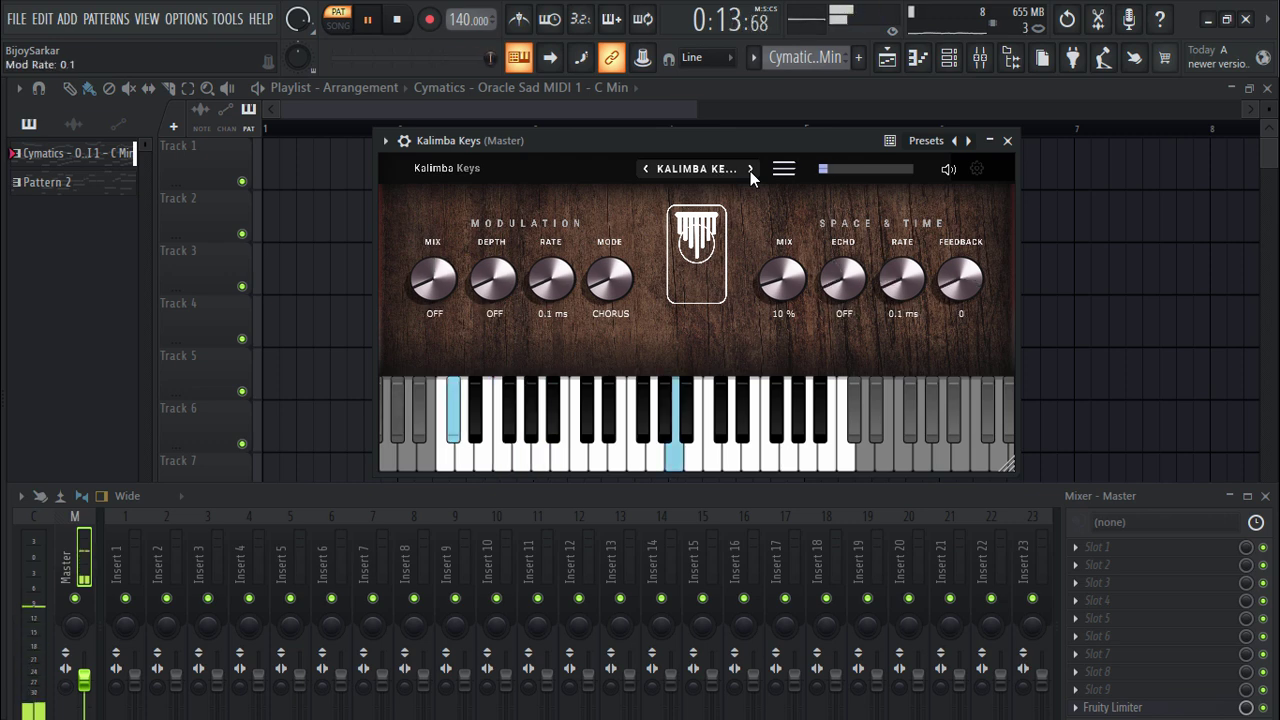
pyautogui.click(750, 170)
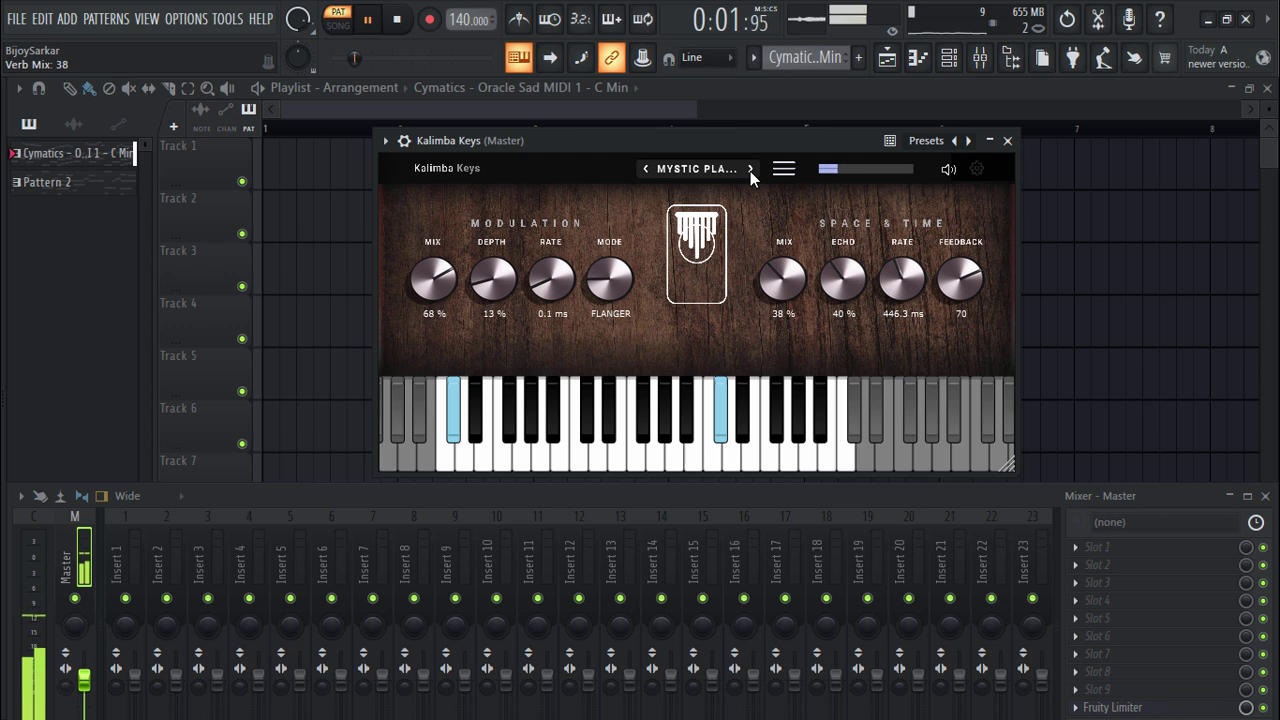
pyautogui.click(750, 170)
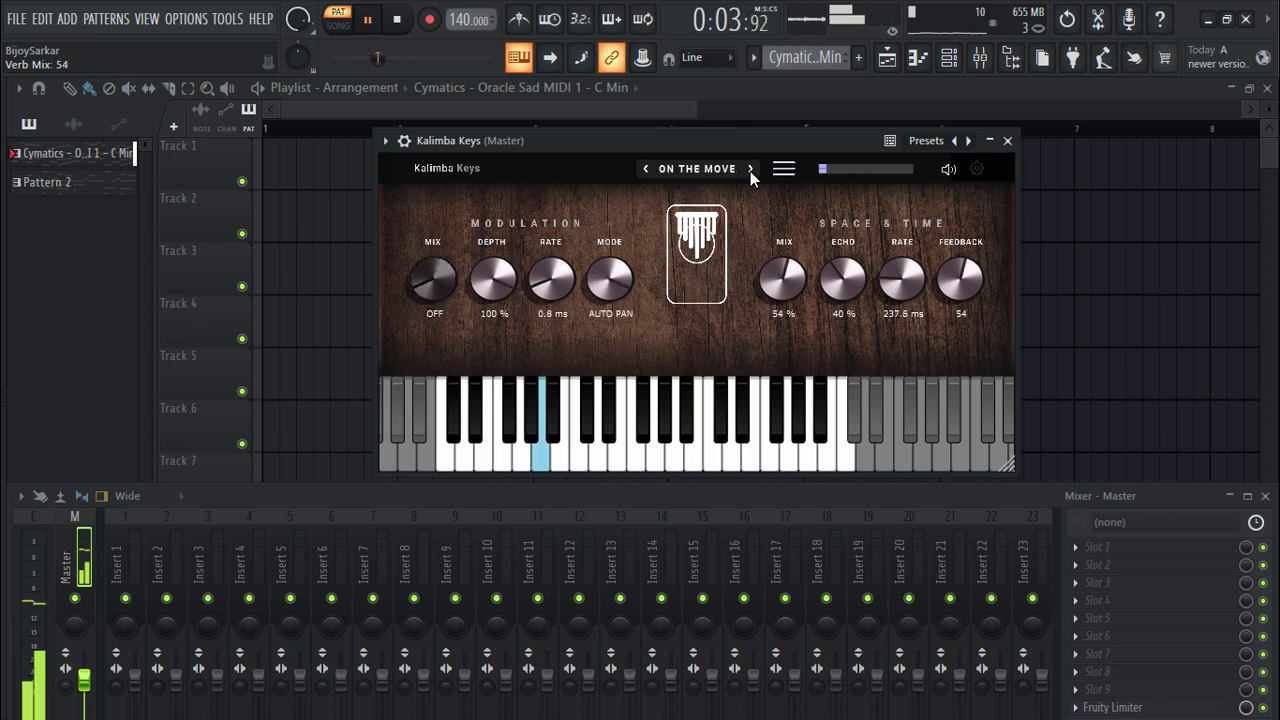
pyautogui.click(750, 170)
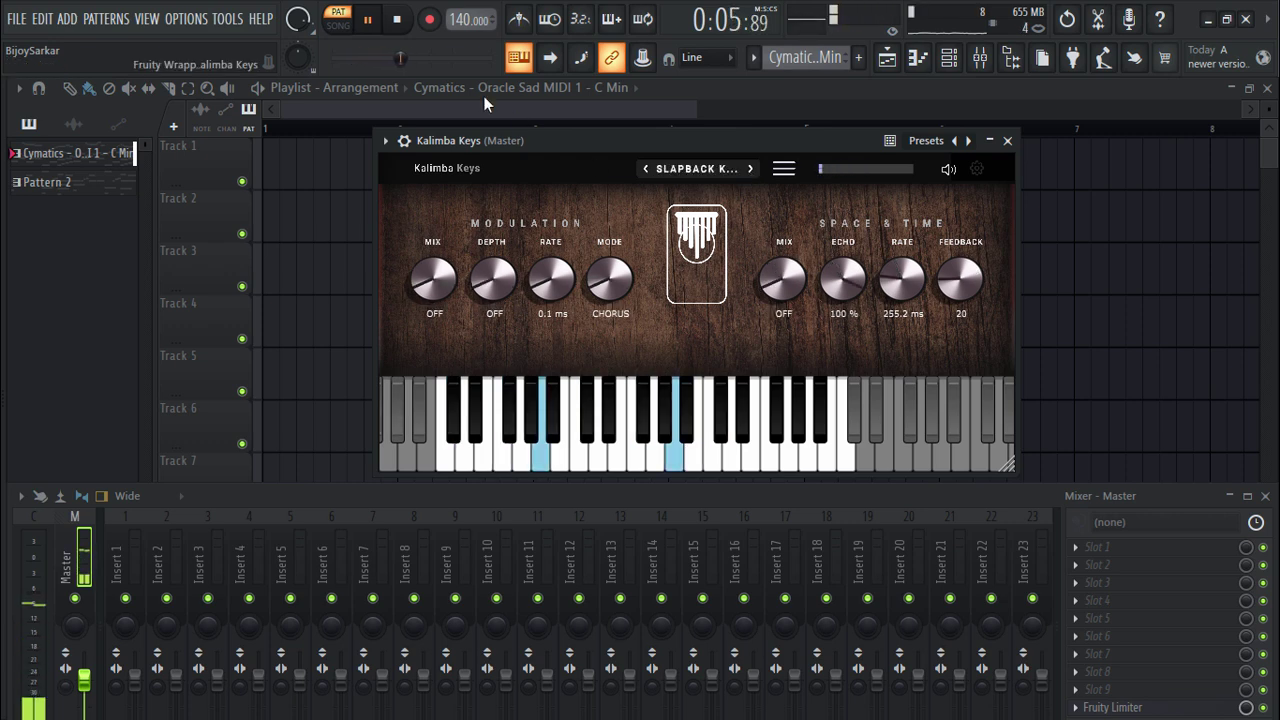
pyautogui.click(400, 24)
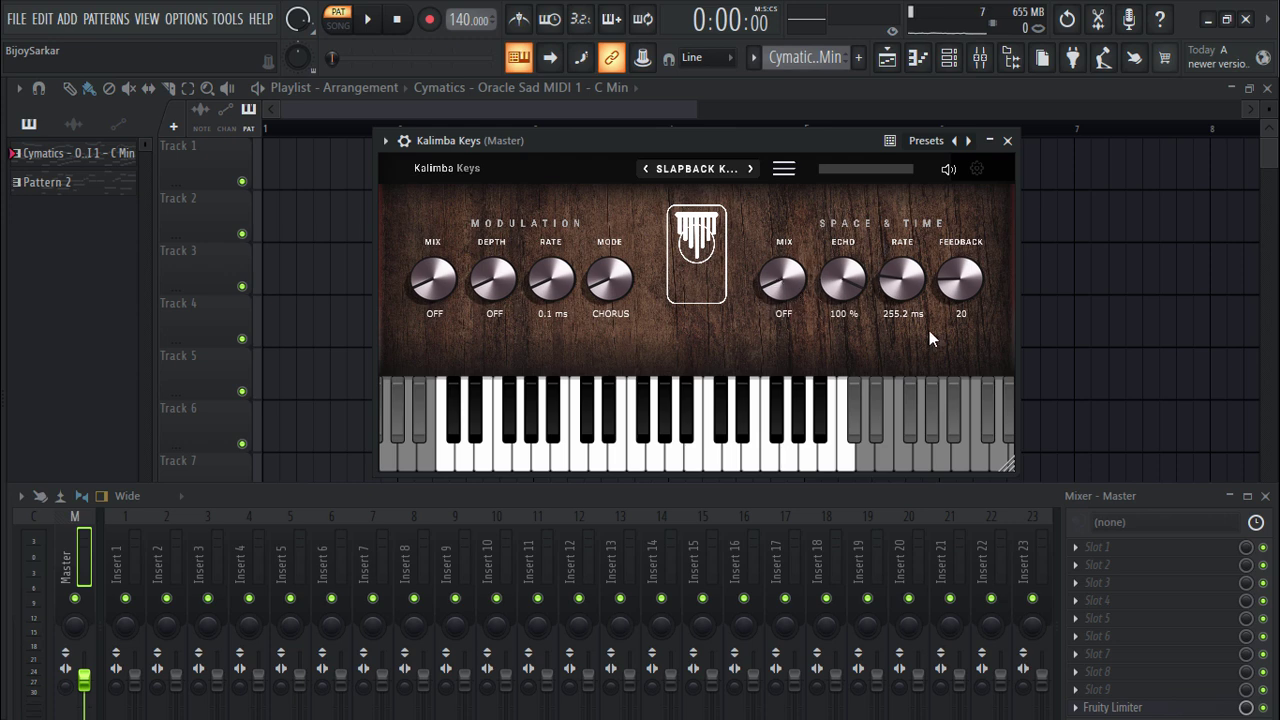
# Open the full Kalimba Keys preset list and close it, keeping Slapback selected.
pyautogui.click(688, 168)
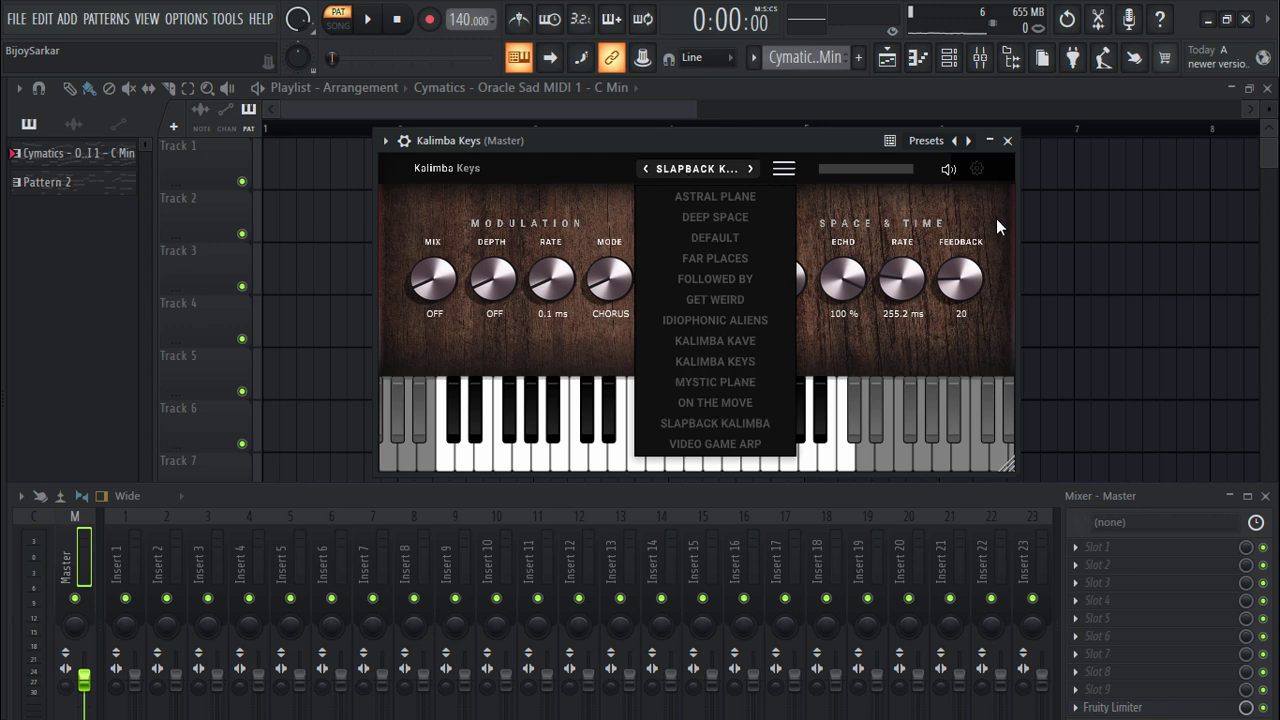
pyautogui.click(970, 196)
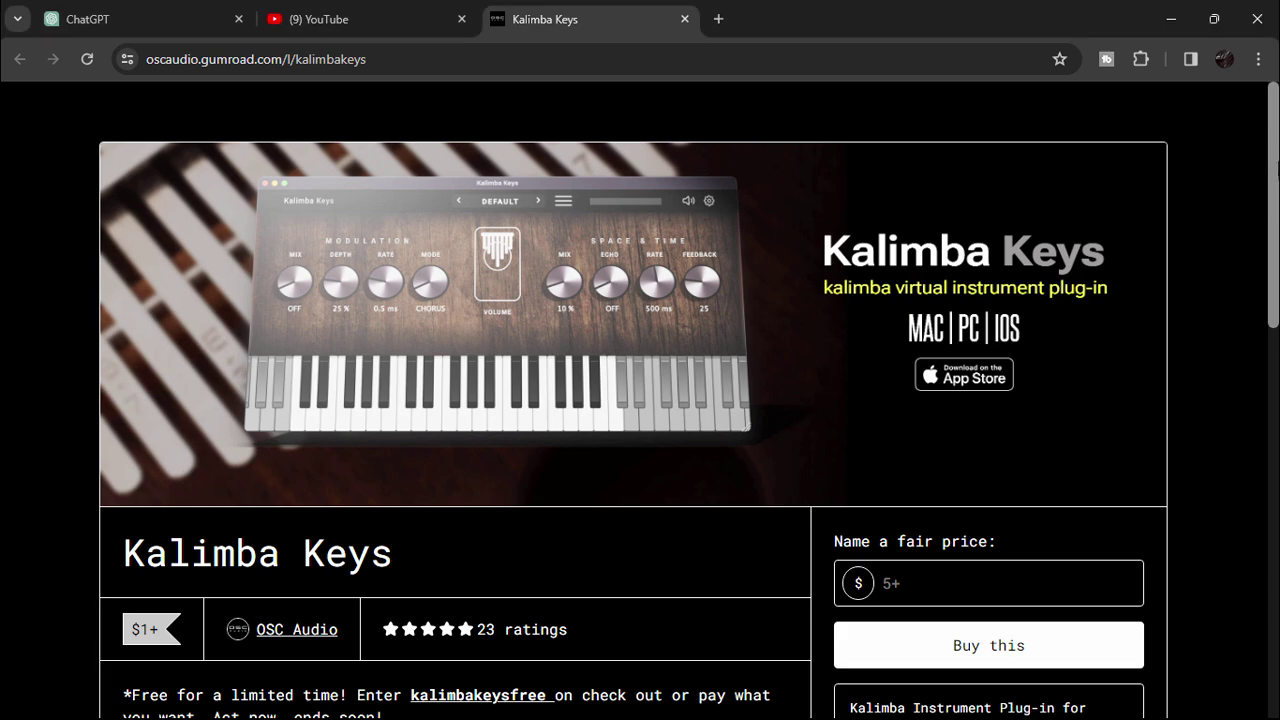
# Copy the kalimbakeysfree code, enter a $1 fair price and proceed to checkout.
pyautogui.moveTo(1277, 162); pyautogui.dragTo(1277, 290)
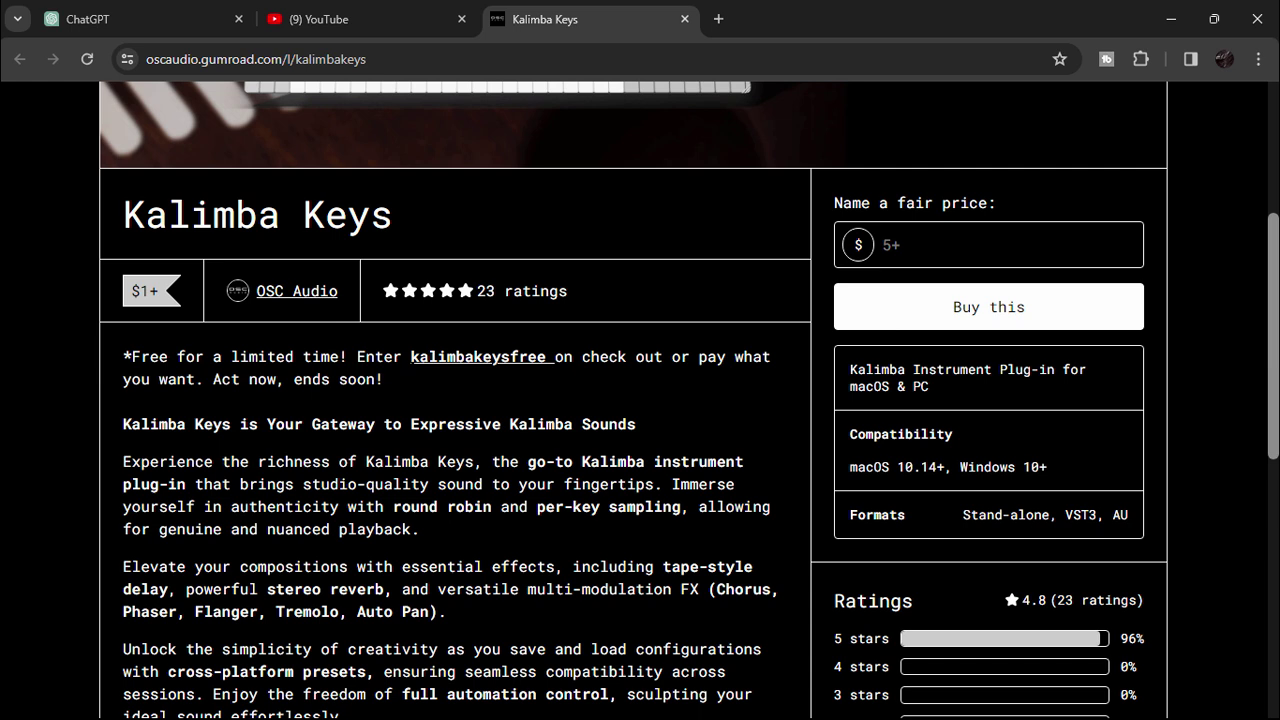
pyautogui.moveTo(410, 357); pyautogui.dragTo(528, 357)
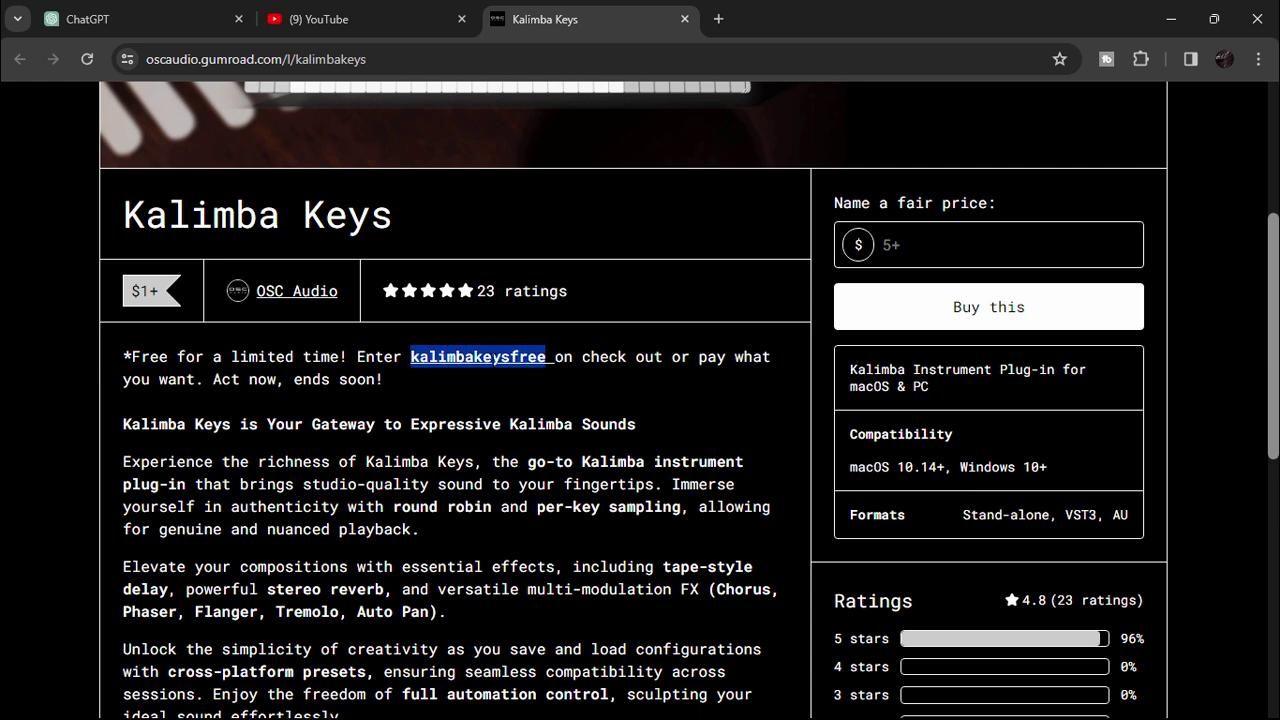
pyautogui.rightClick(493, 360)
pyautogui.click(517, 379)
pyautogui.click(960, 245)
pyautogui.write('1')
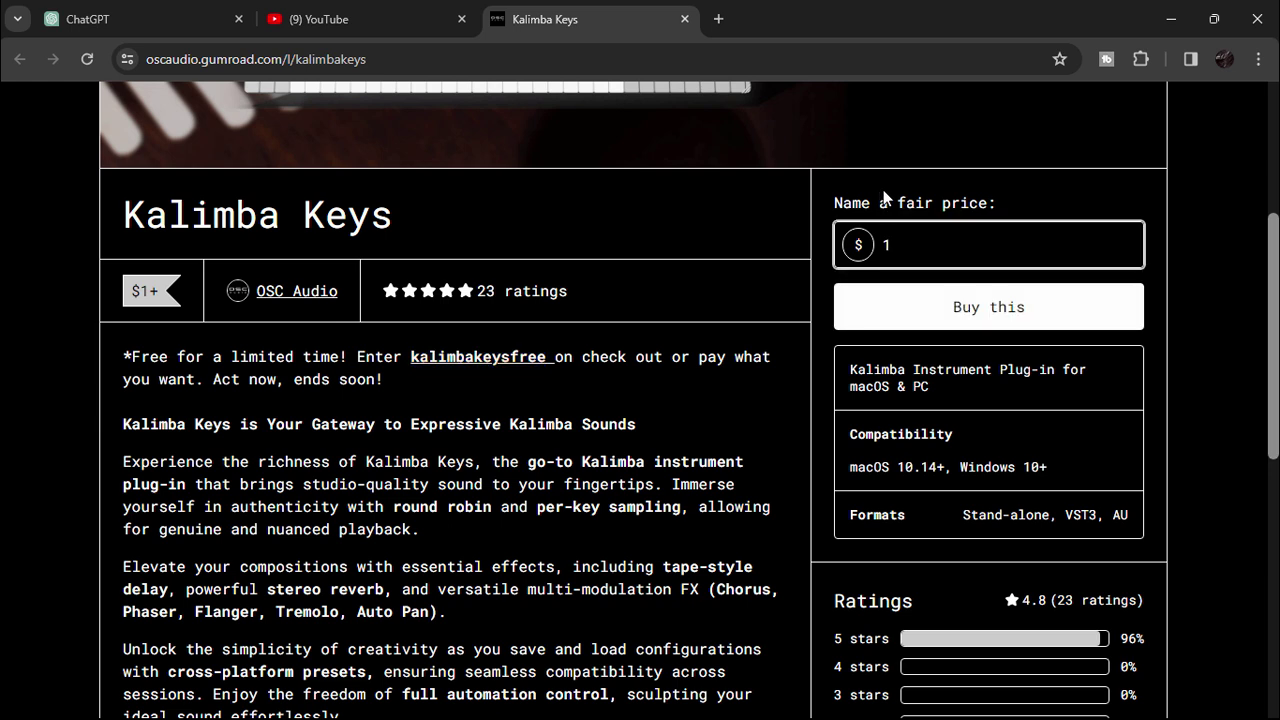
pyautogui.click(988, 325)
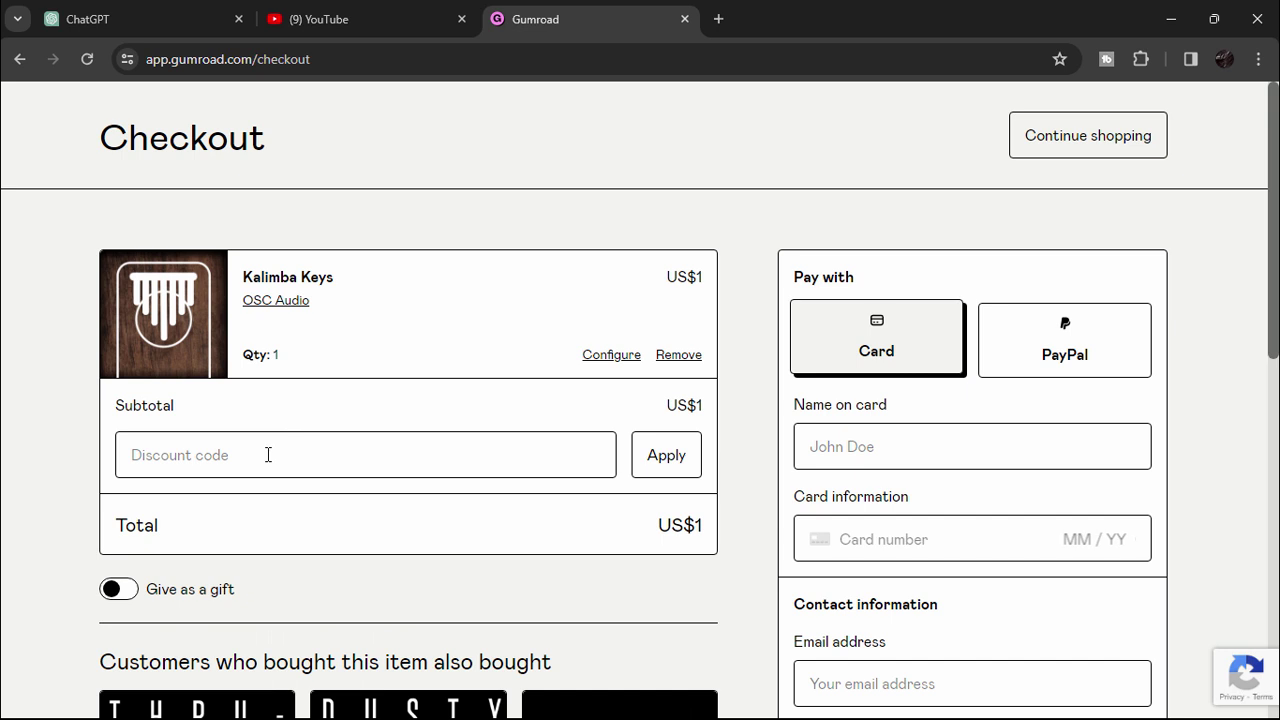
# Paste and apply the kalimbakeysfree discount code, bringing the total to US$0.
pyautogui.click(268, 455)
pyautogui.rightClick(268, 455)
pyautogui.click(311, 247)
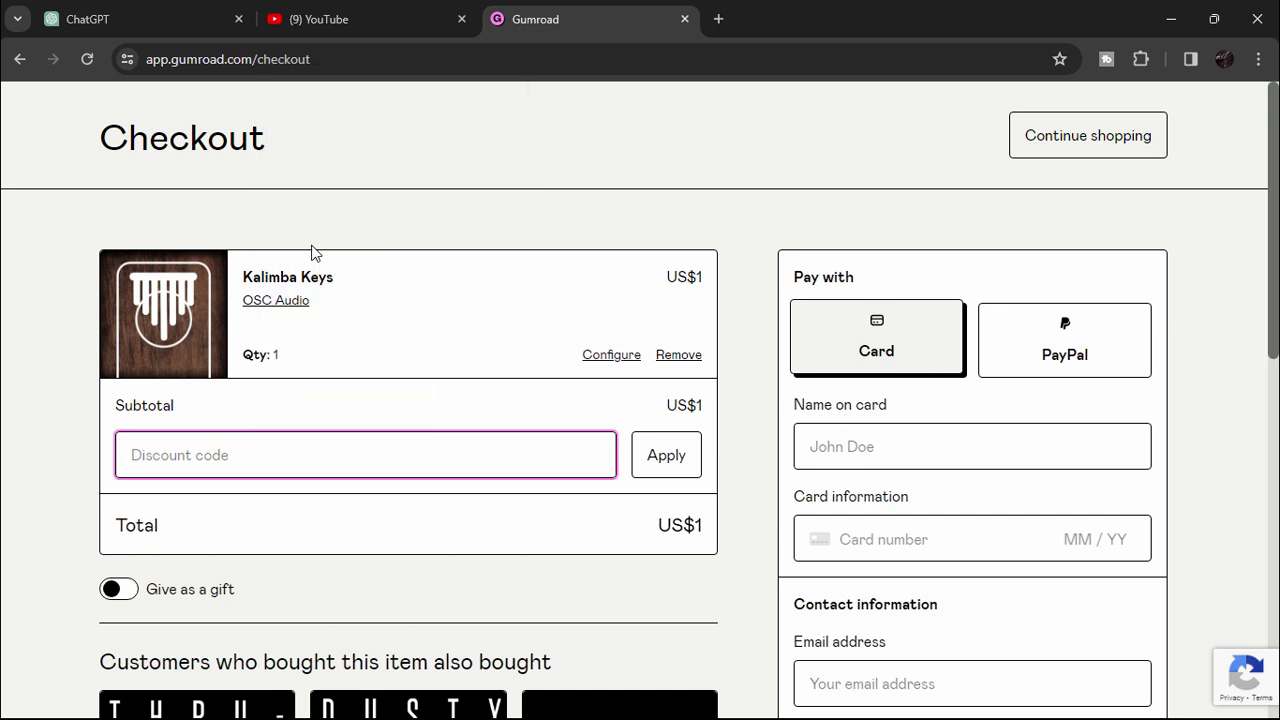
pyautogui.click(662, 456)
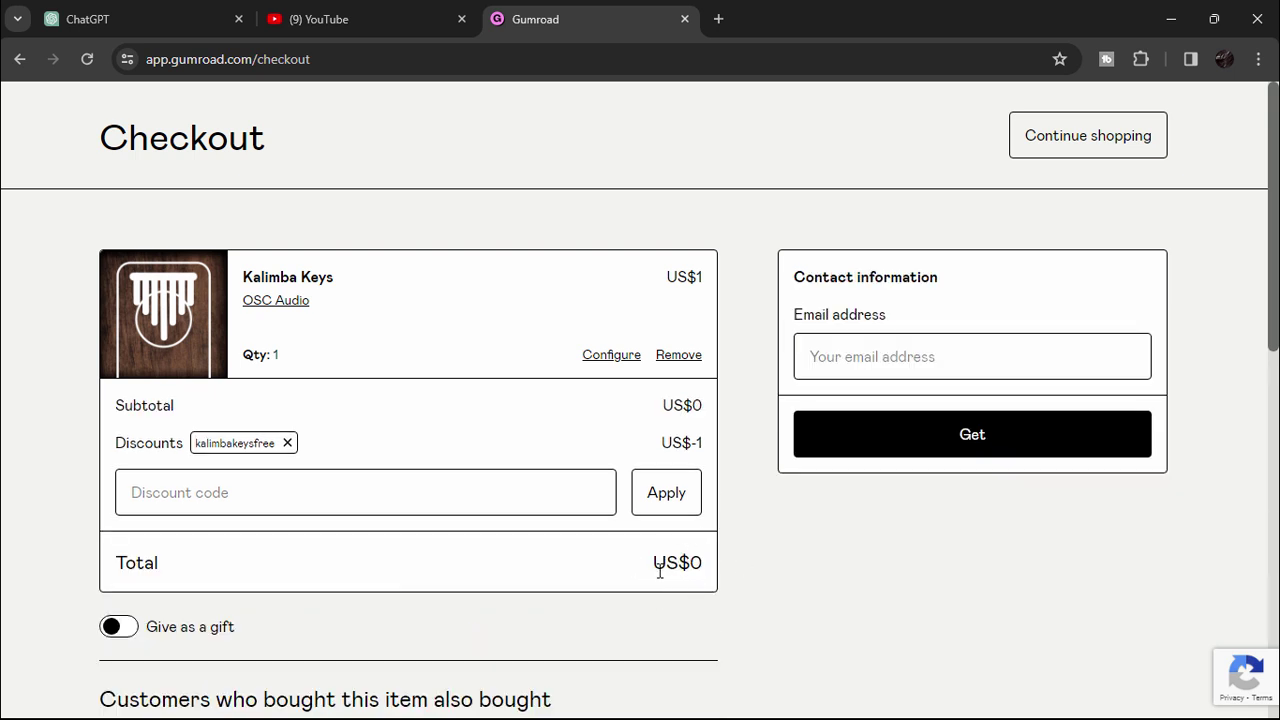
# Enter the buyer's email address, submit the free order and decline the bundle offer.
pyautogui.click(850, 358)
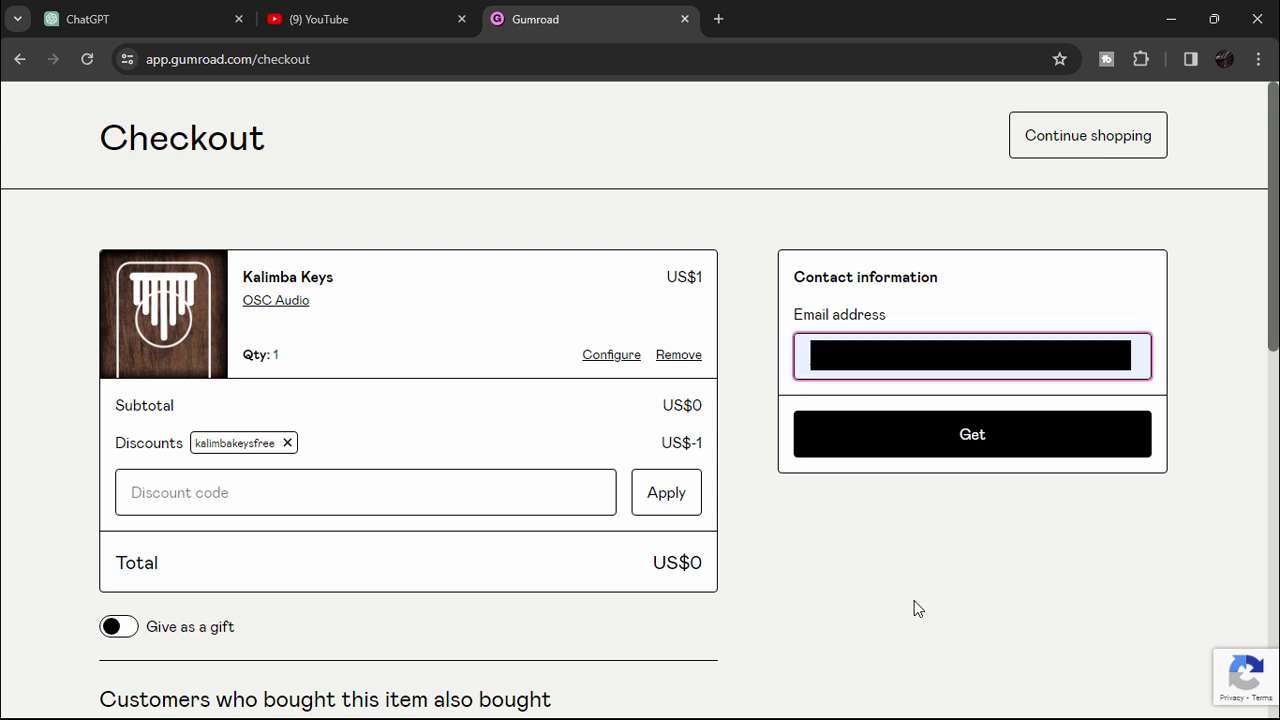
pyautogui.click(987, 448)
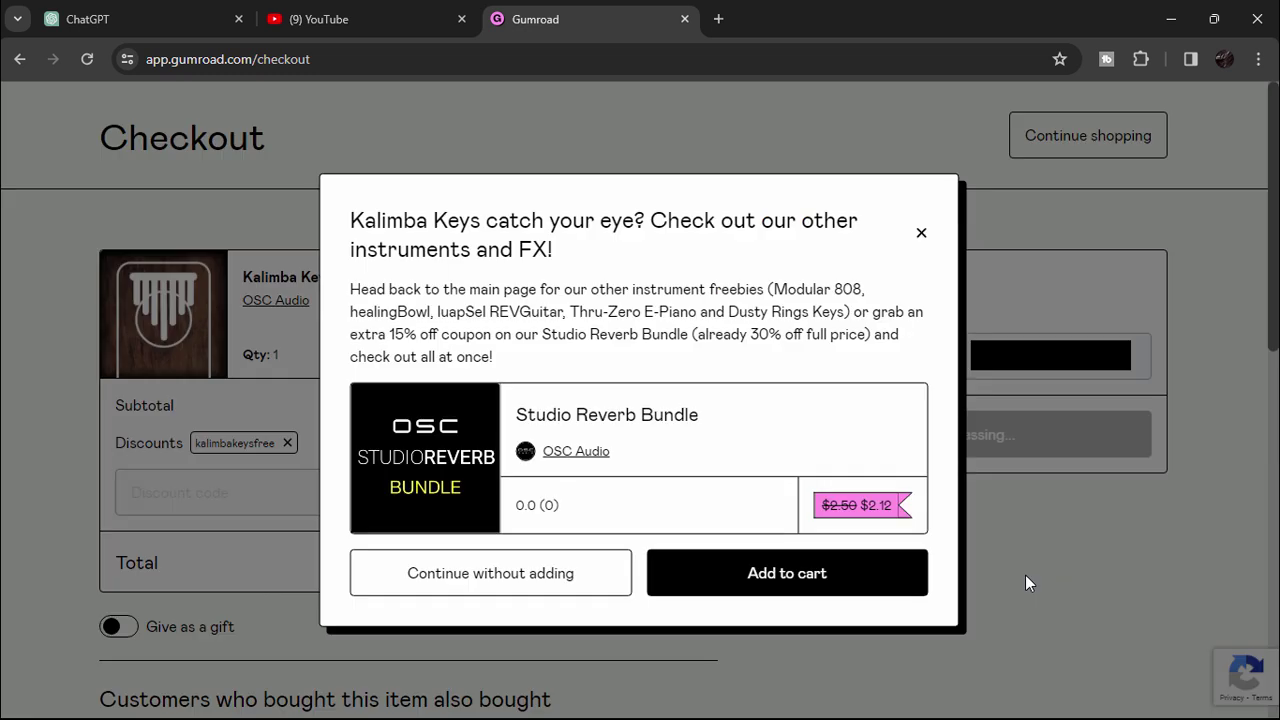
pyautogui.click(476, 584)
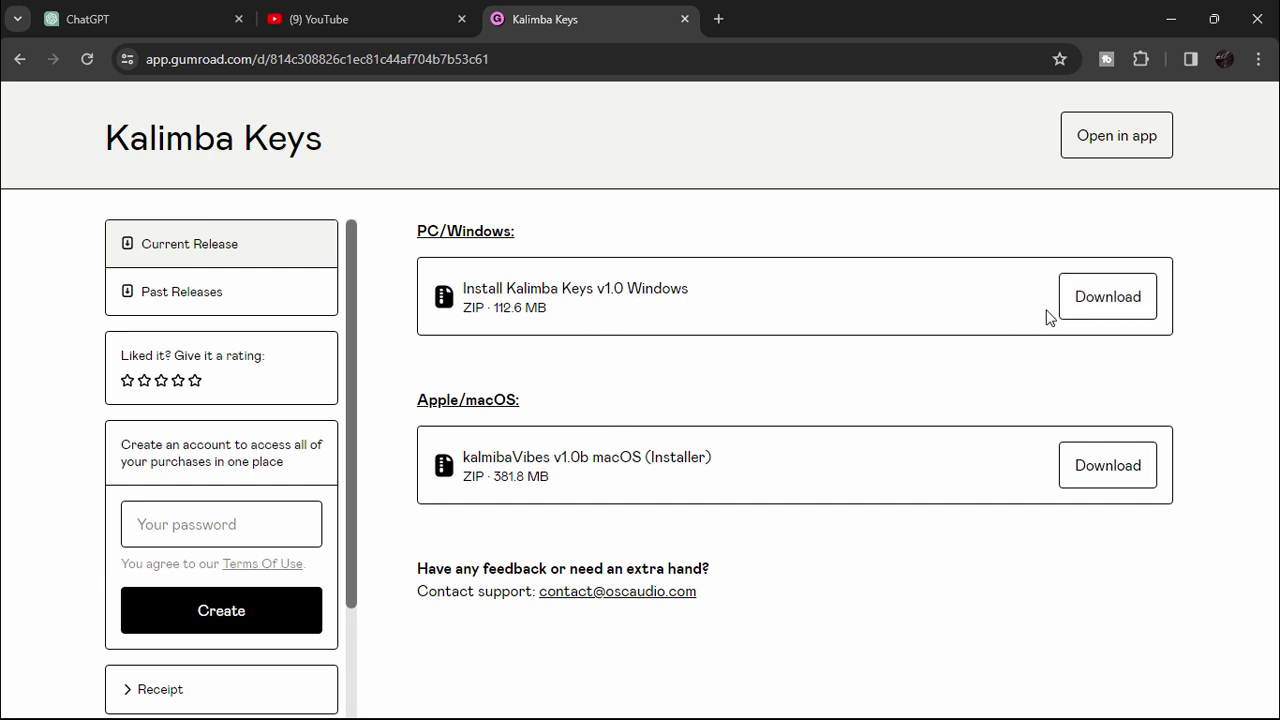
# Download the Kalimba Keys v1.0 Windows ZIP and open it from Chrome's recent downloads.
pyautogui.click(1105, 310)
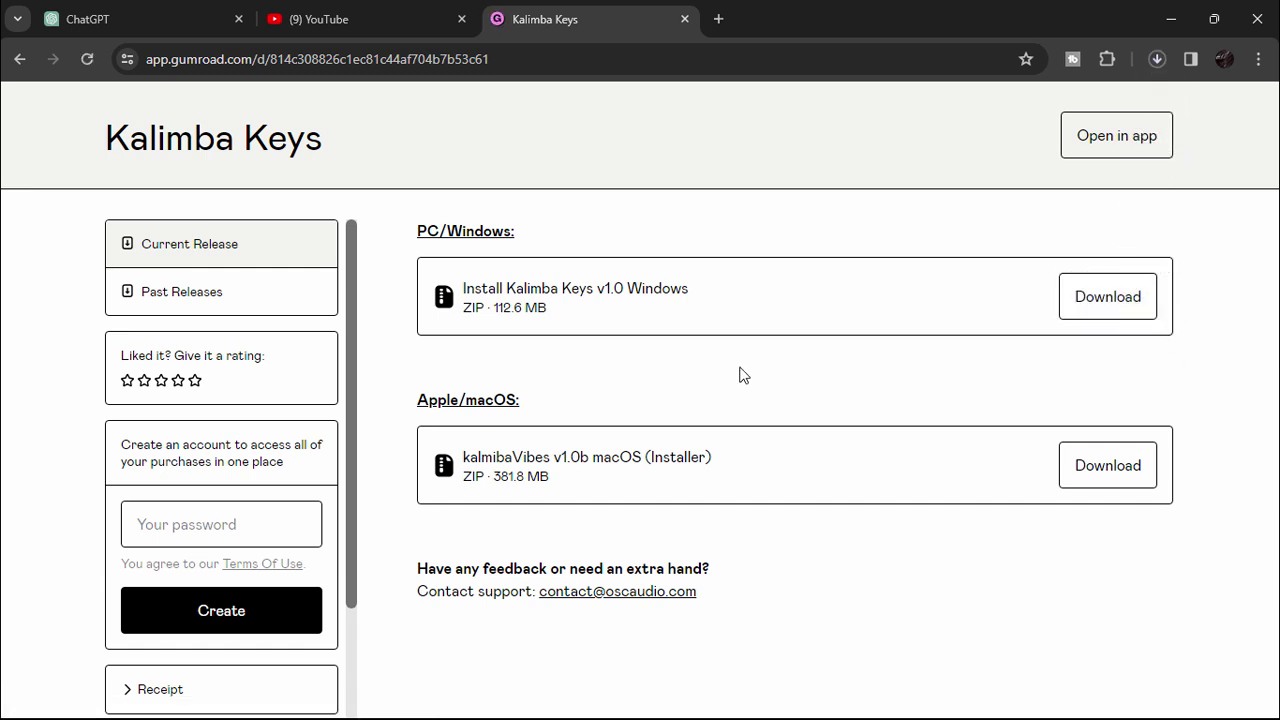
pyautogui.click(1157, 60)
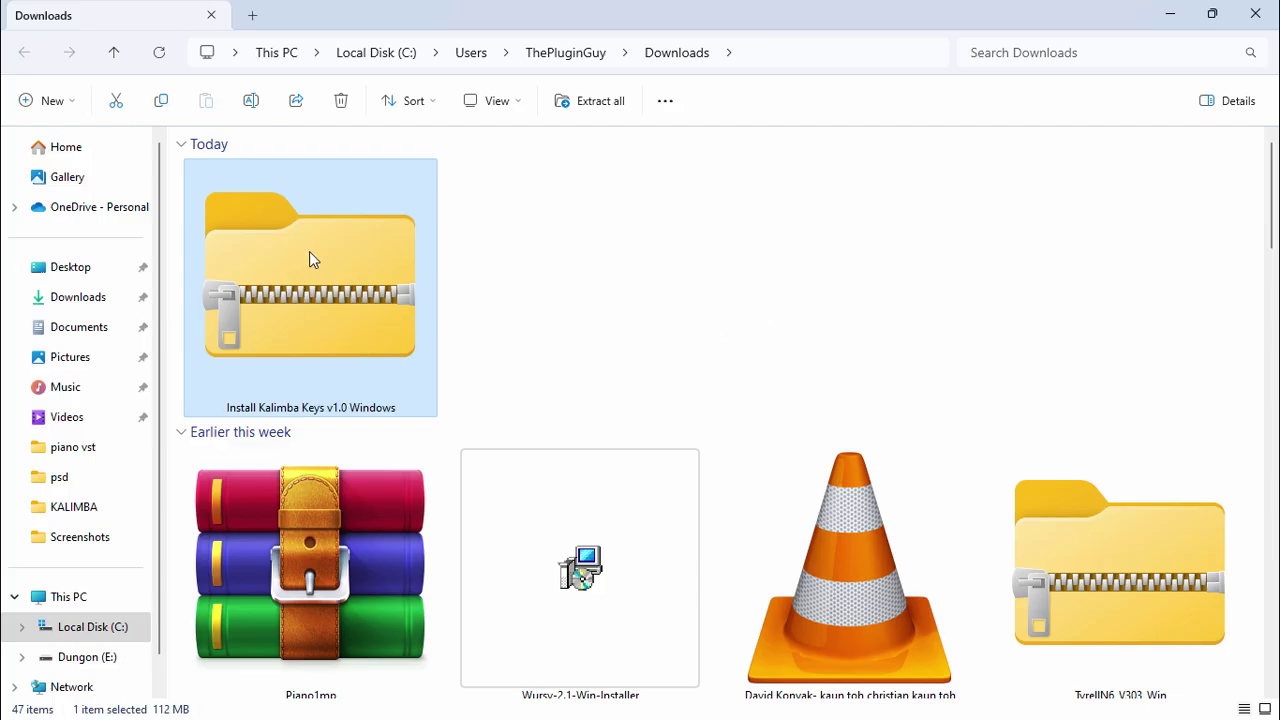
# Extract the Kalimba Keys ZIP with WinRAR to 'Install Kalimba Keys v1.0 Windows' and open its installer folder.
pyautogui.rightClick(311, 258)
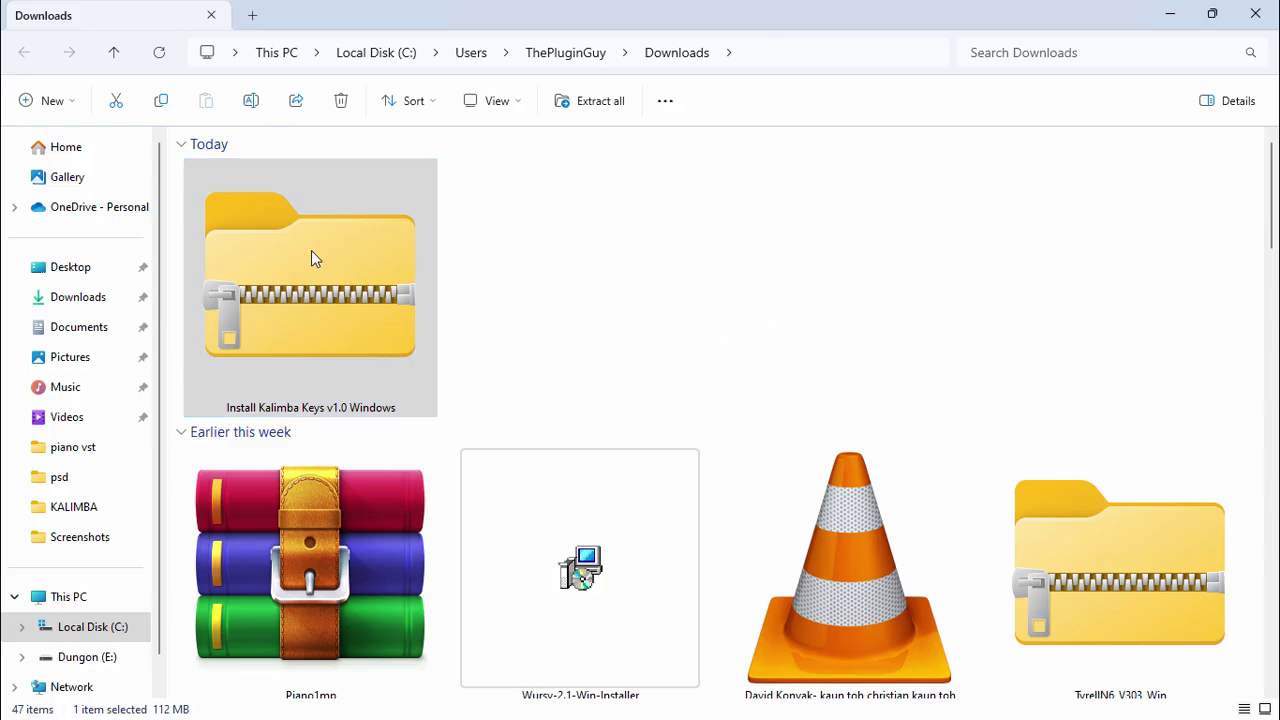
pyautogui.moveTo(375, 533)
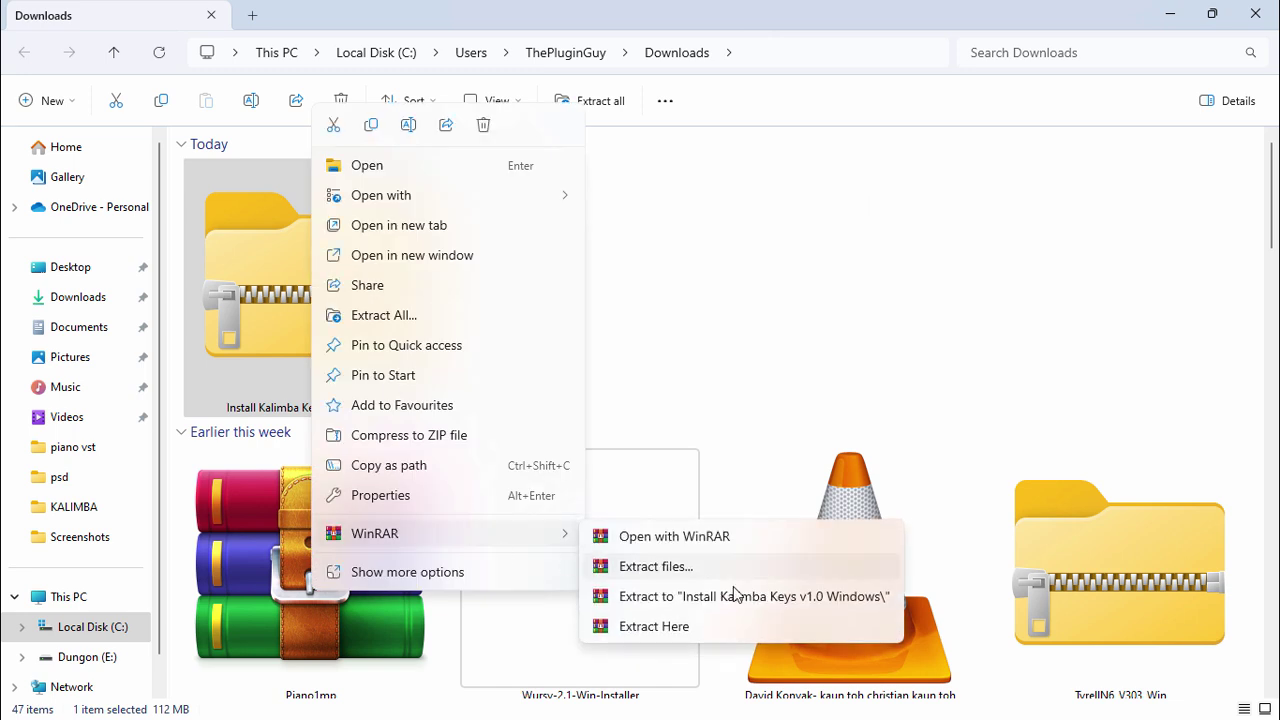
pyautogui.click(748, 596)
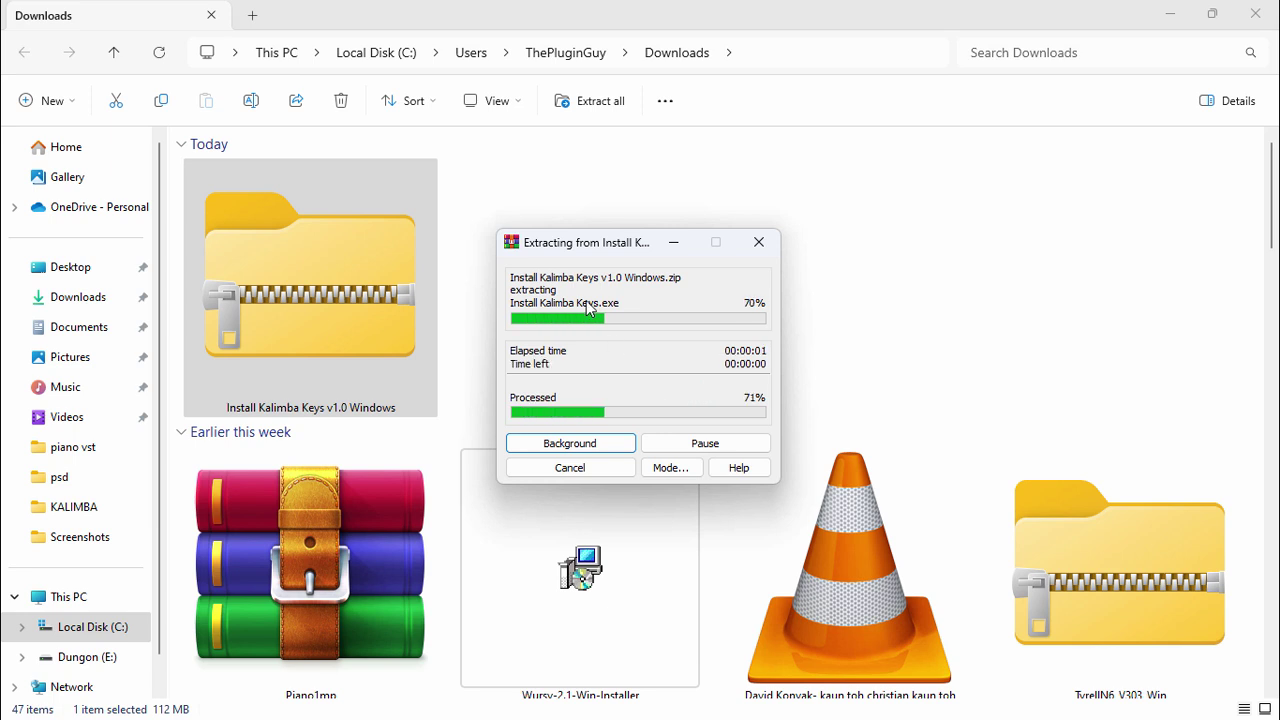
pyautogui.doubleClick(566, 298)
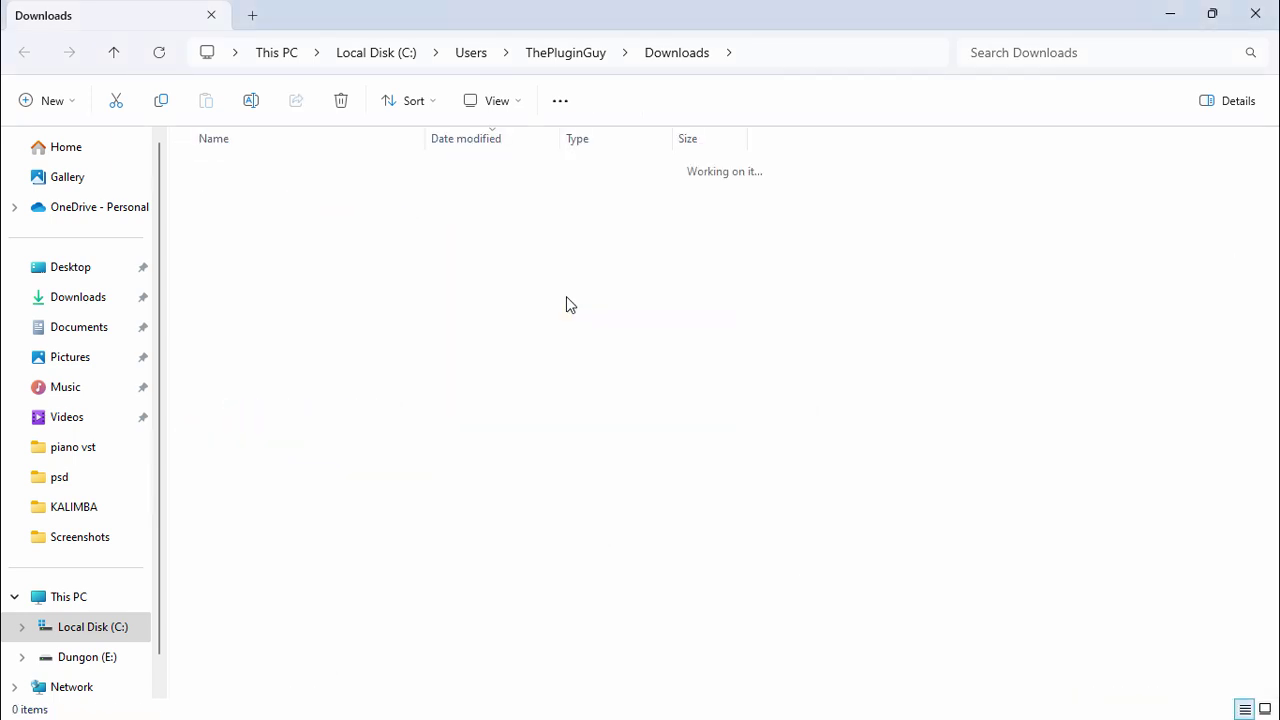
pyautogui.doubleClick(290, 195)
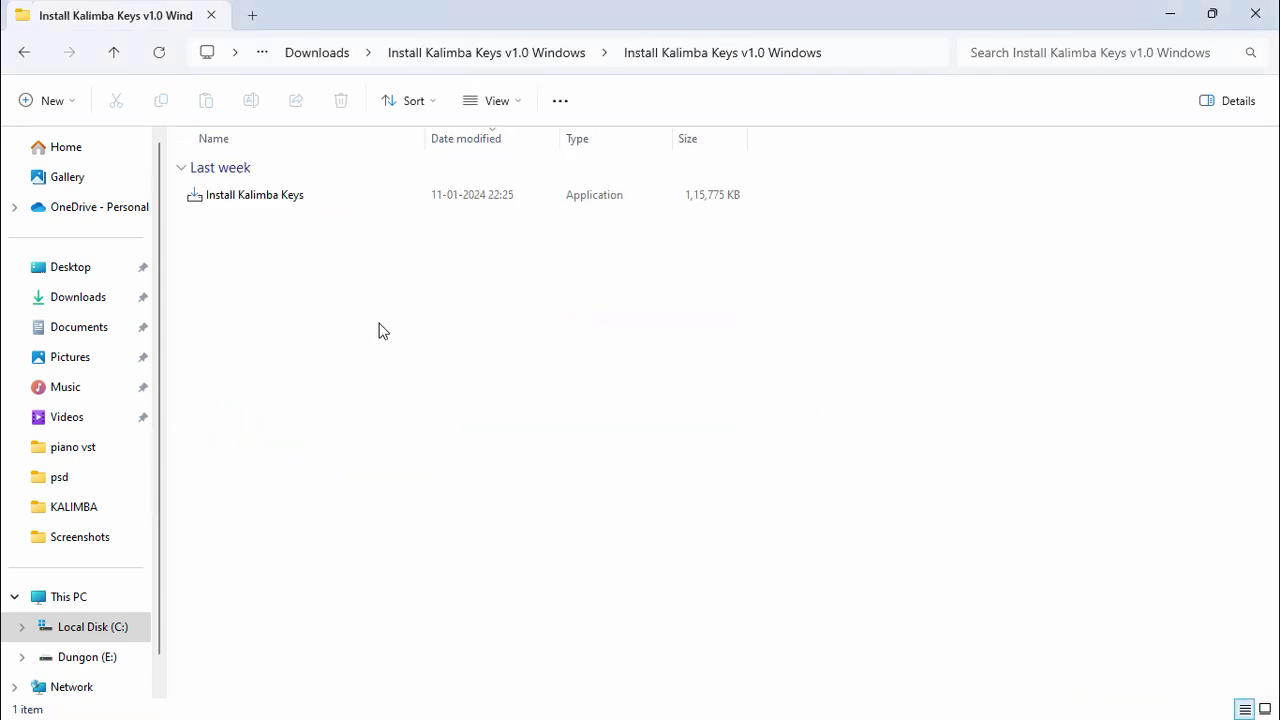
# Launch Install Kalimba Keys, accept the license, and keep the default install location.
pyautogui.click(341, 206)
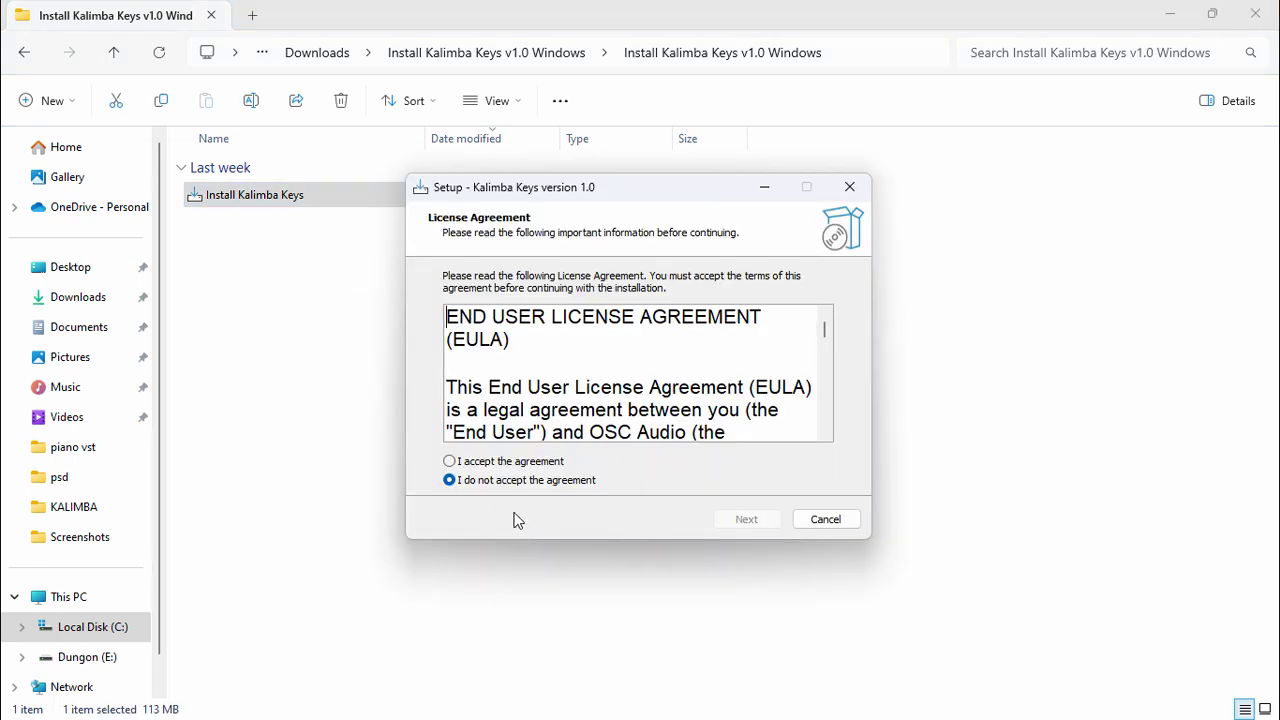
pyautogui.click(502, 468)
pyautogui.click(750, 522)
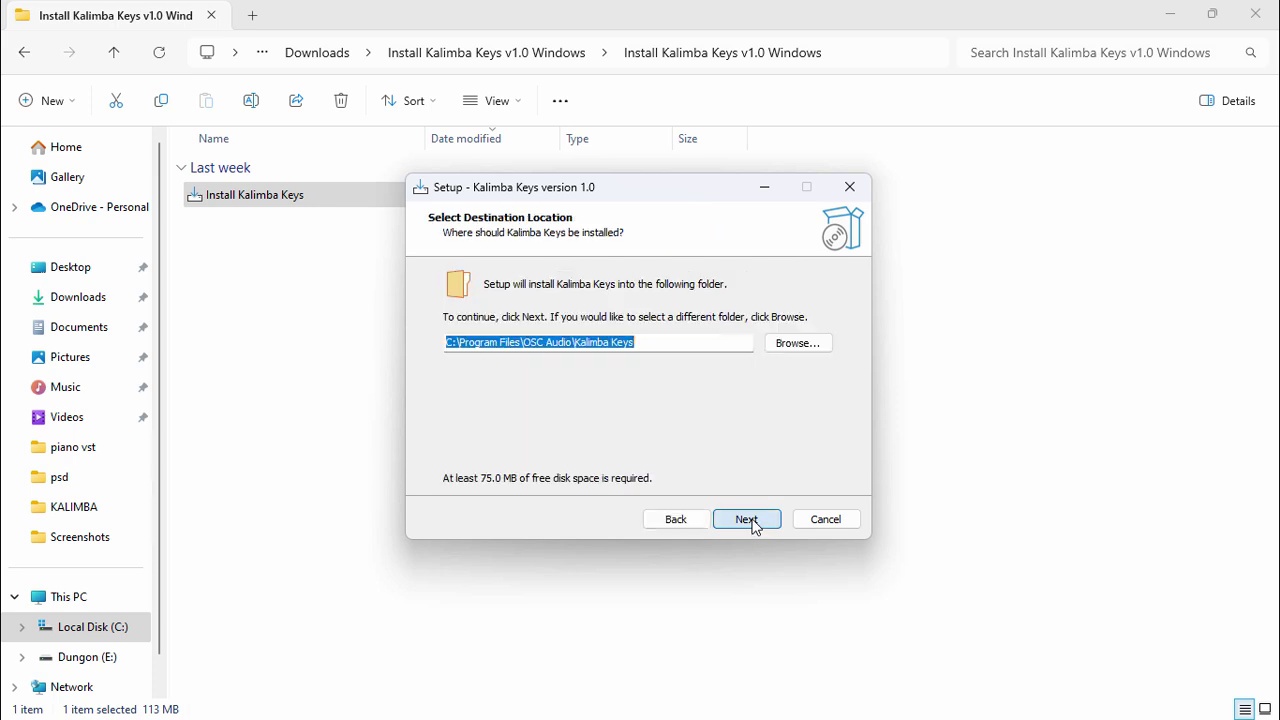
pyautogui.click(745, 520)
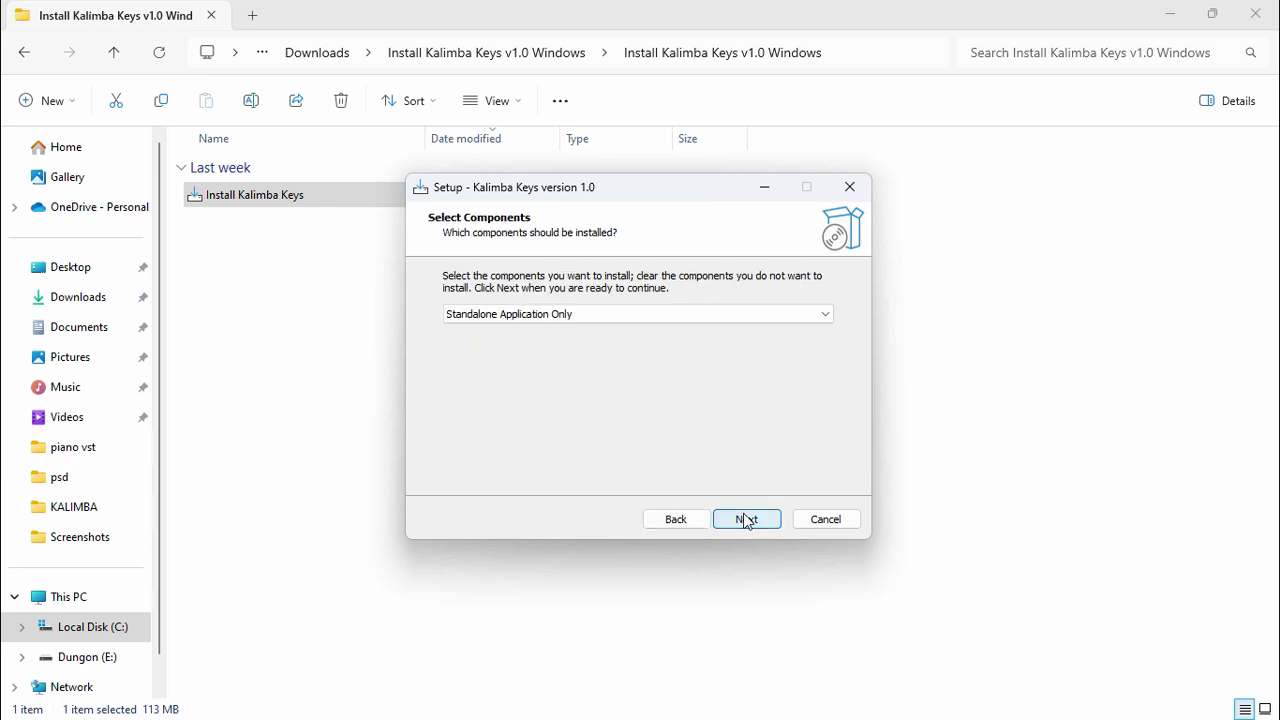
# Install the 'VST3 Plugin Only' component, finish setup, and close the download folder.
pyautogui.click(584, 311)
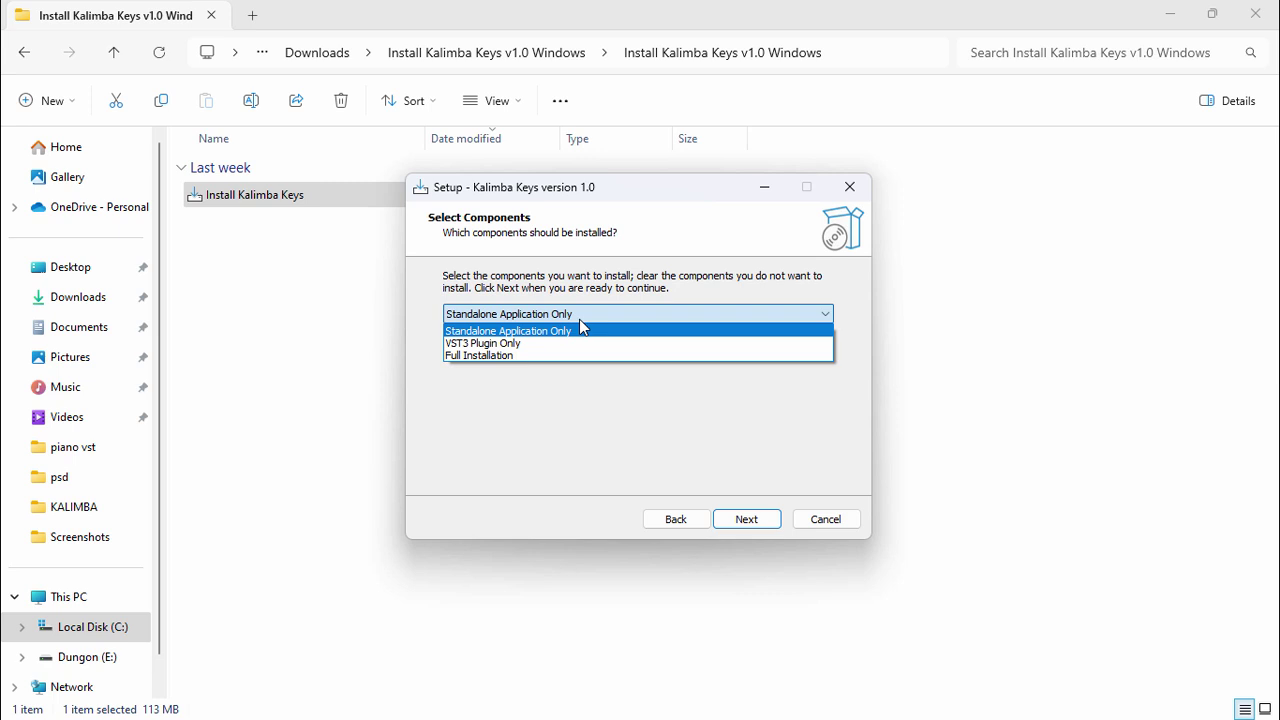
pyautogui.click(488, 356)
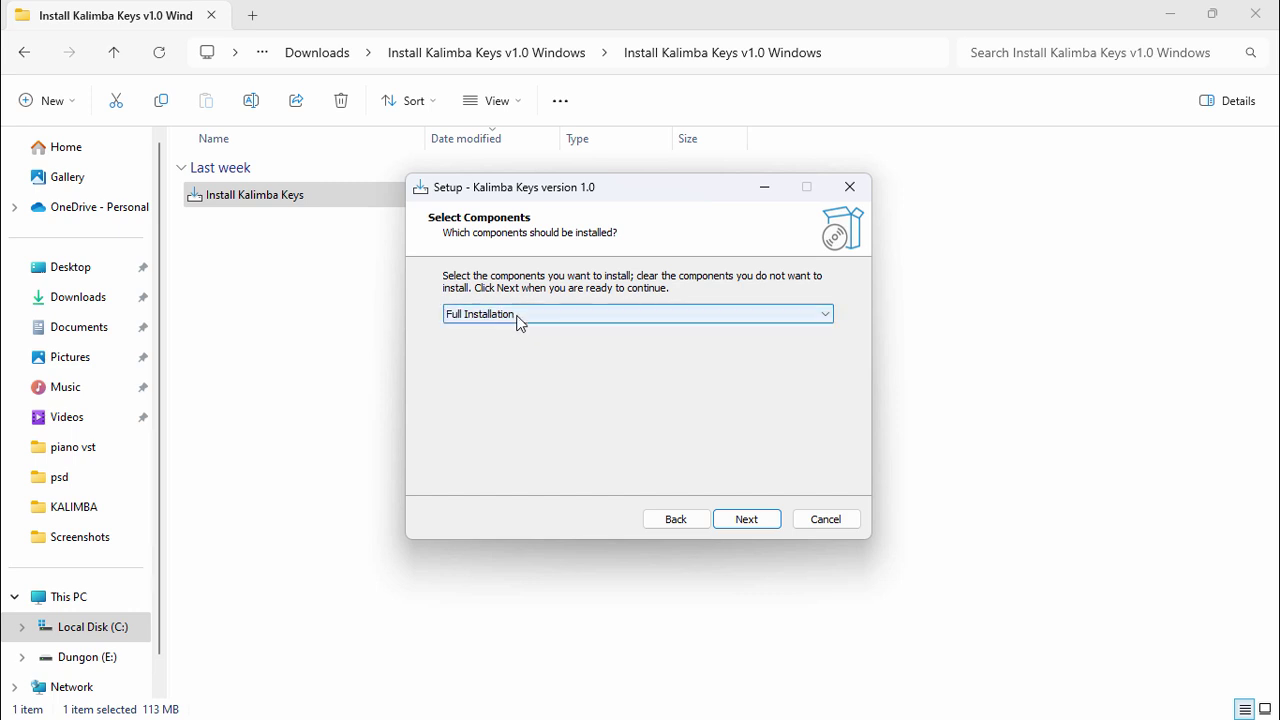
pyautogui.click(516, 318)
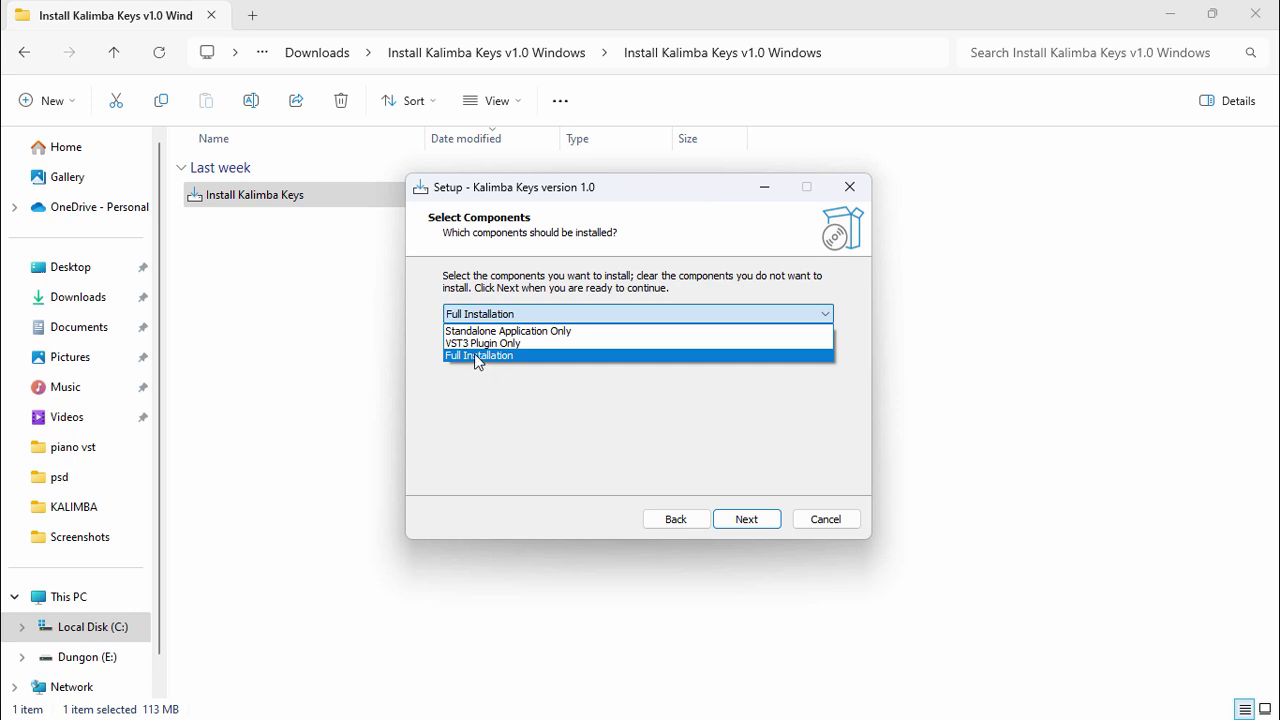
pyautogui.click(495, 344)
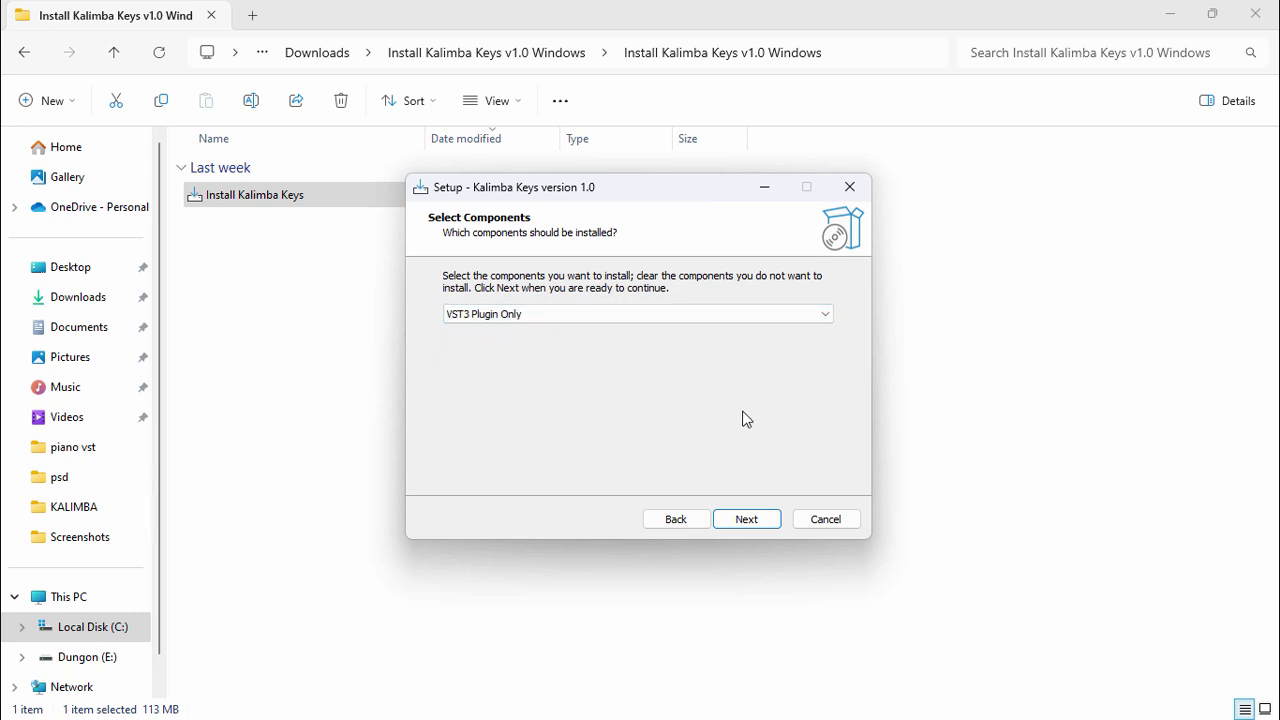
pyautogui.click(746, 522)
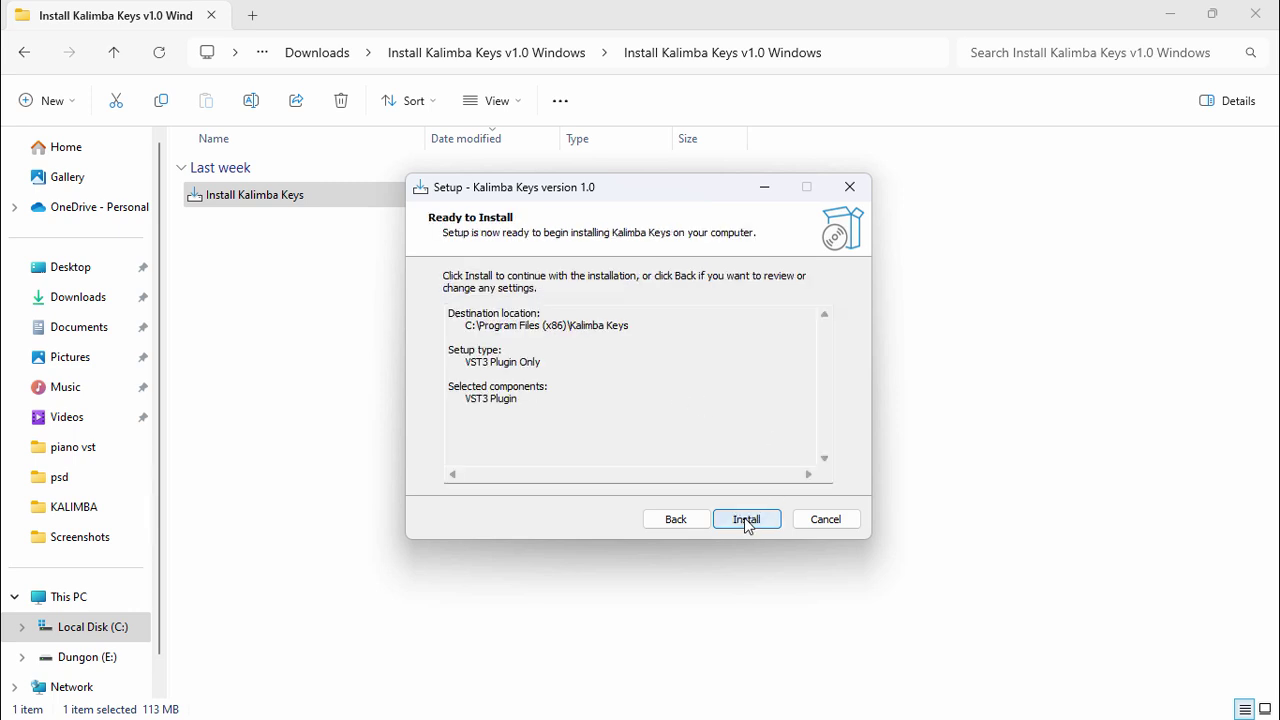
pyautogui.click(756, 522)
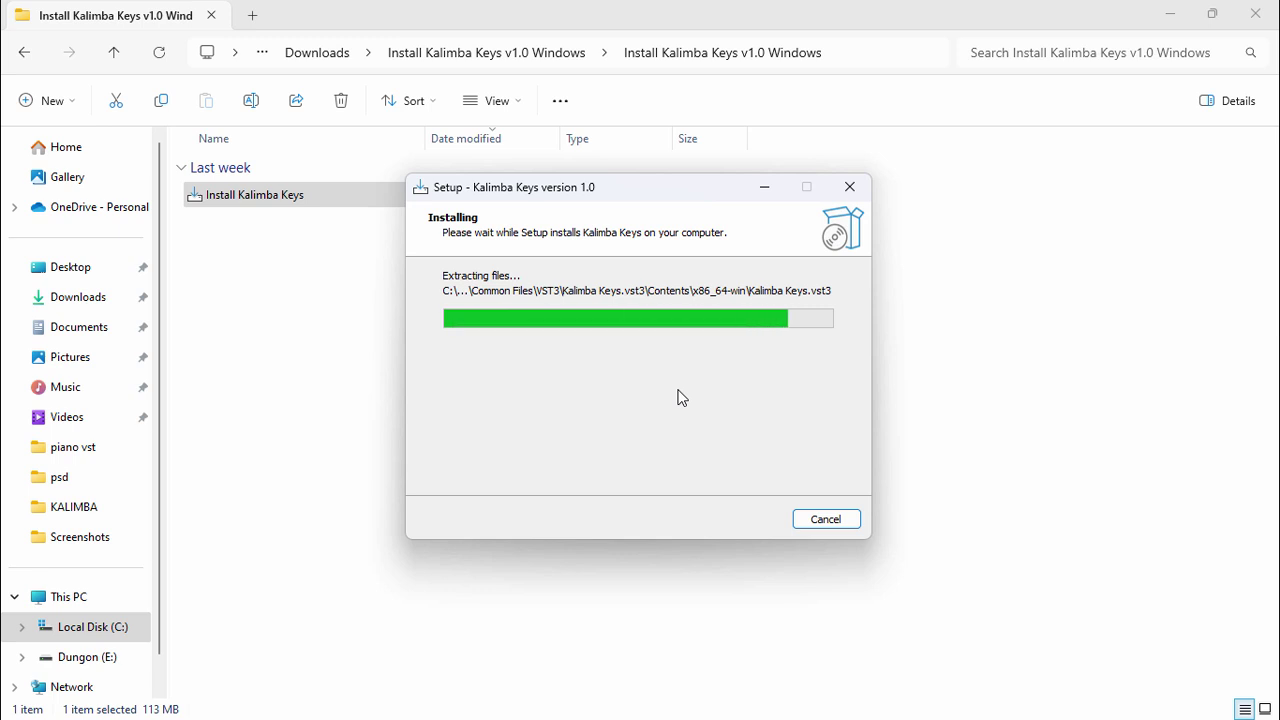
pyautogui.click(744, 521)
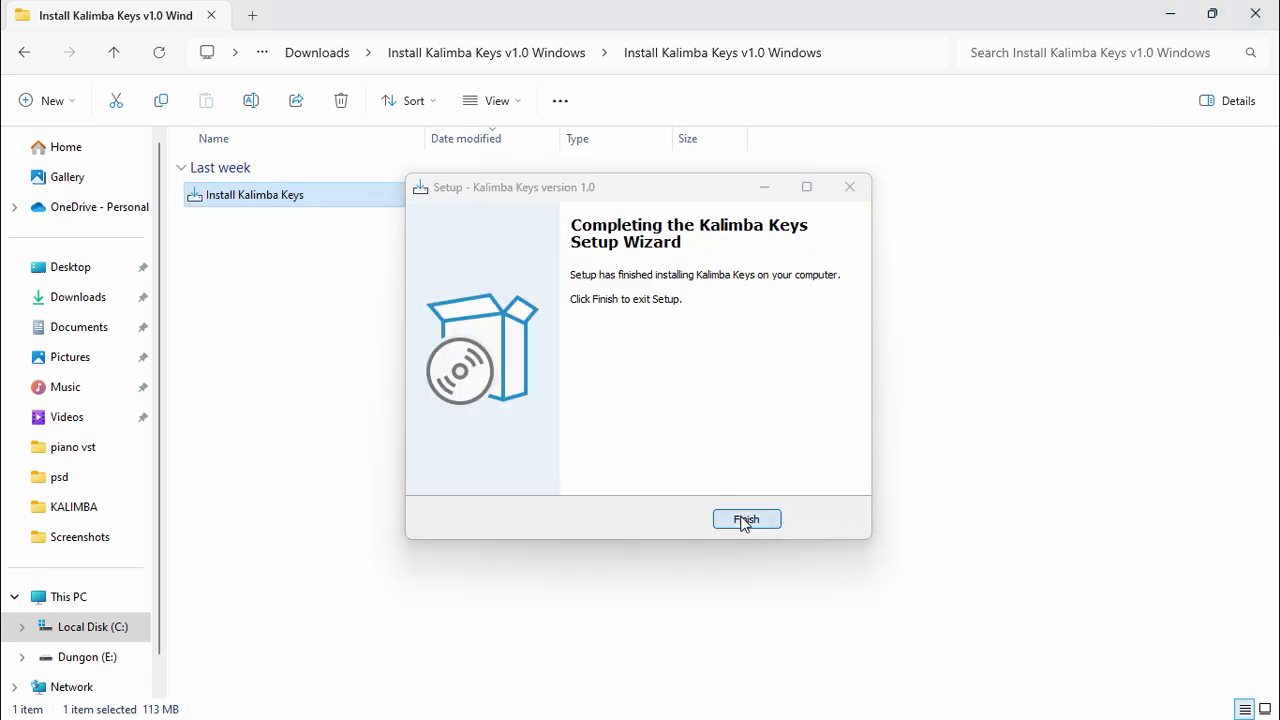
pyautogui.click(1255, 14)
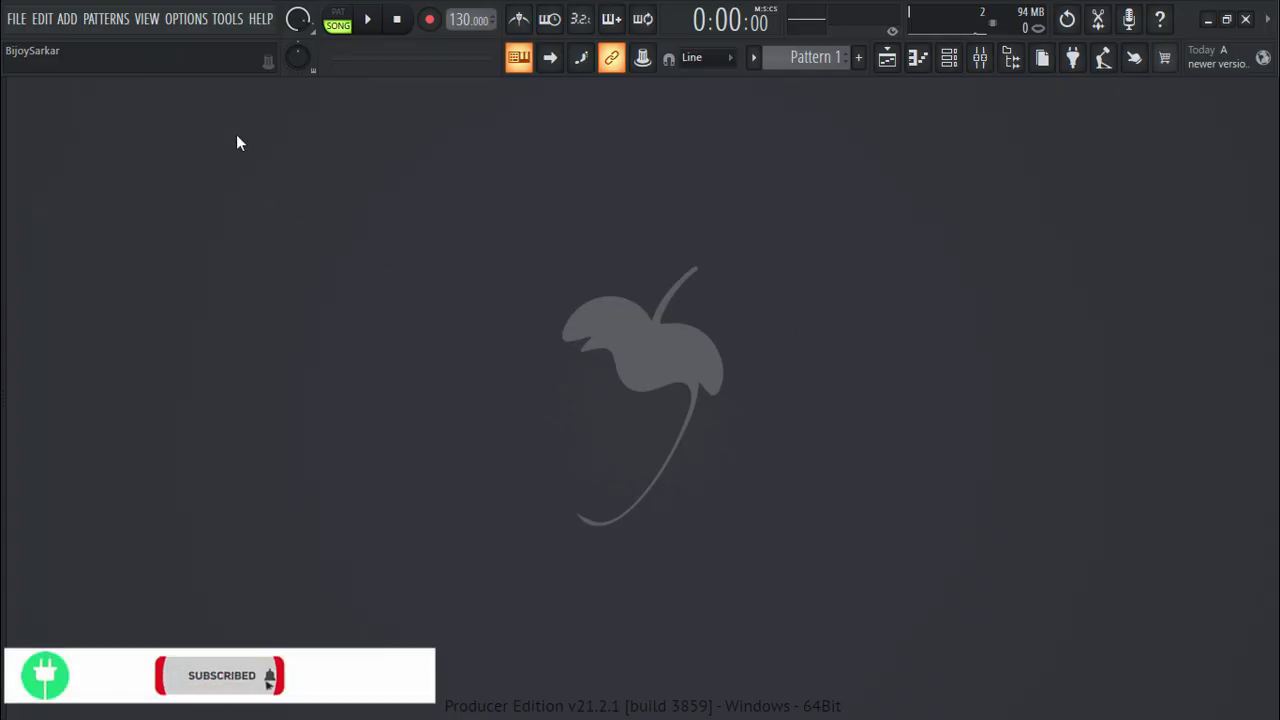
# Run Find installed plugins in the Plugin Manager and confirm Kalimba Keys is listed as a VST3 synth.
pyautogui.click(186, 18)
pyautogui.click(205, 113)
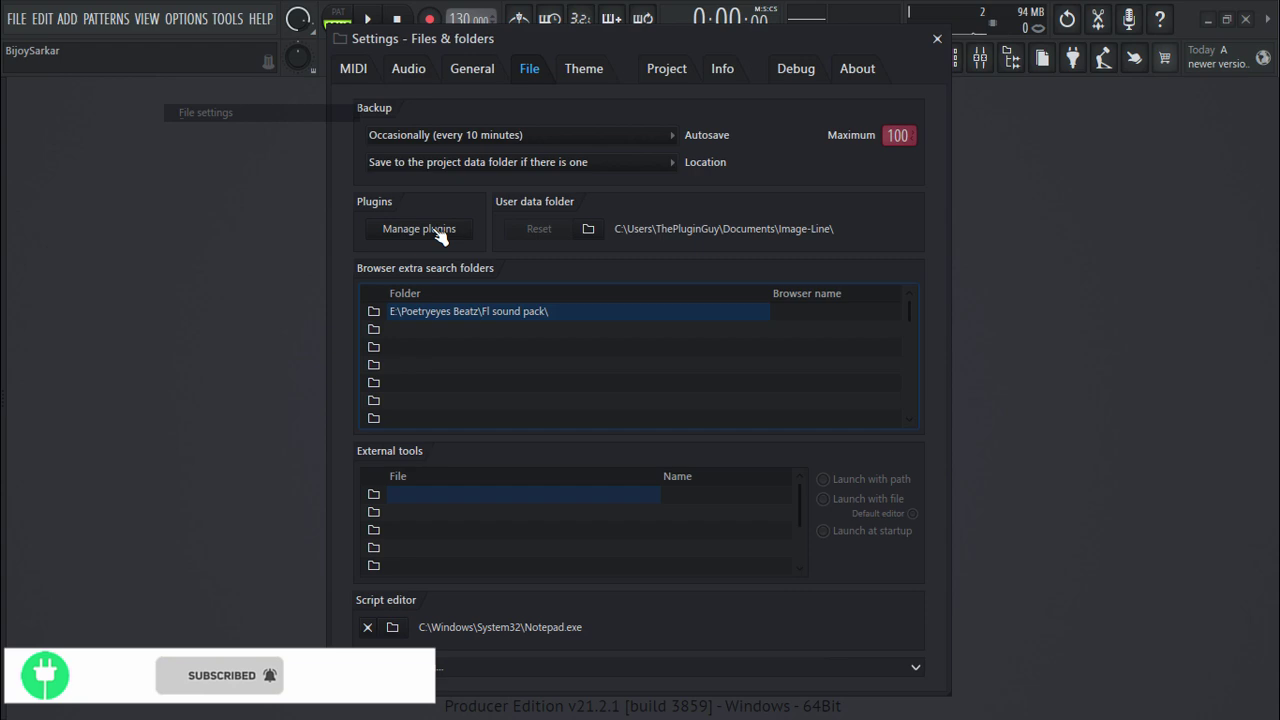
pyautogui.click(417, 232)
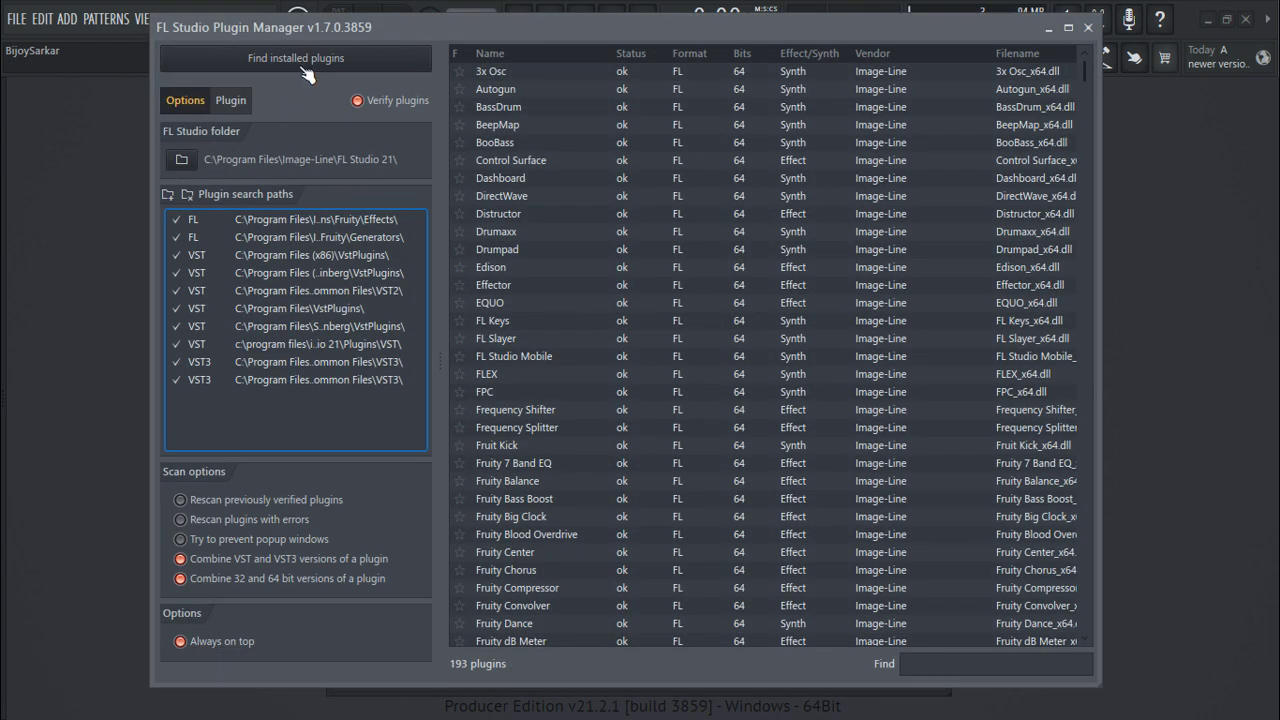
pyautogui.click(302, 64)
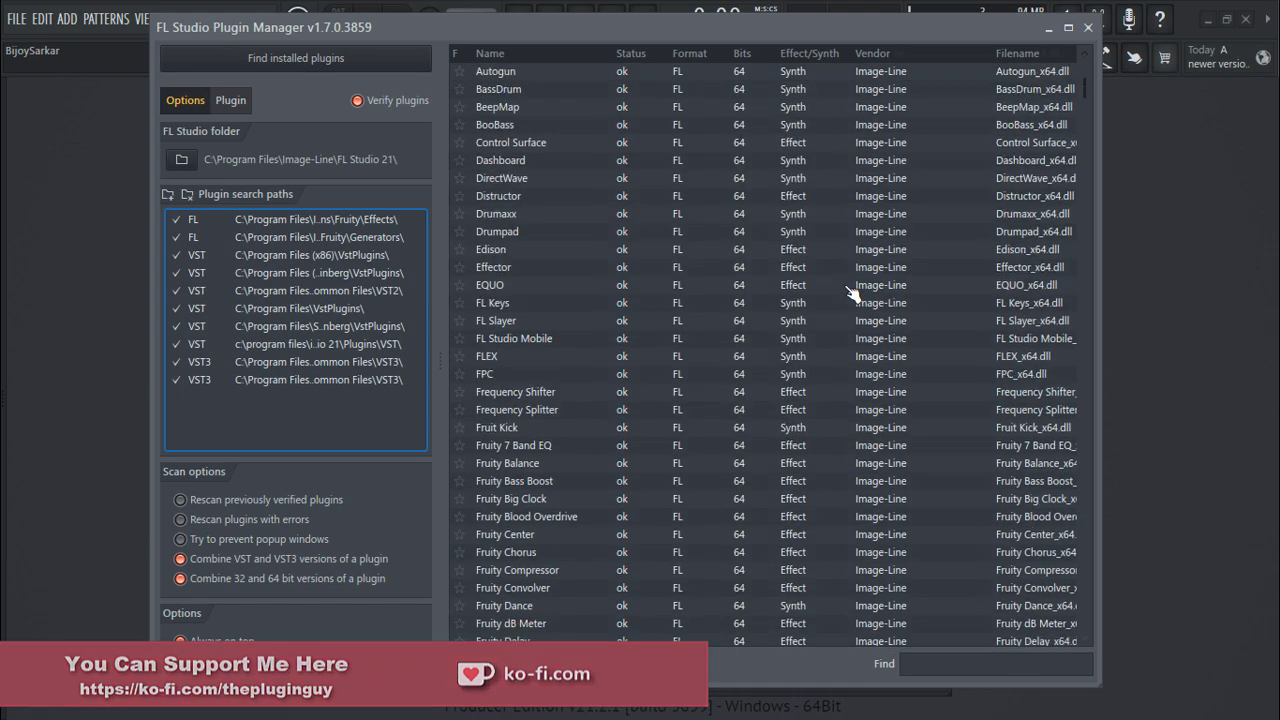
pyautogui.scroll(-6, 850, 292)
pyautogui.scroll(-6, 850, 292)
pyautogui.scroll(-6, 850, 292)
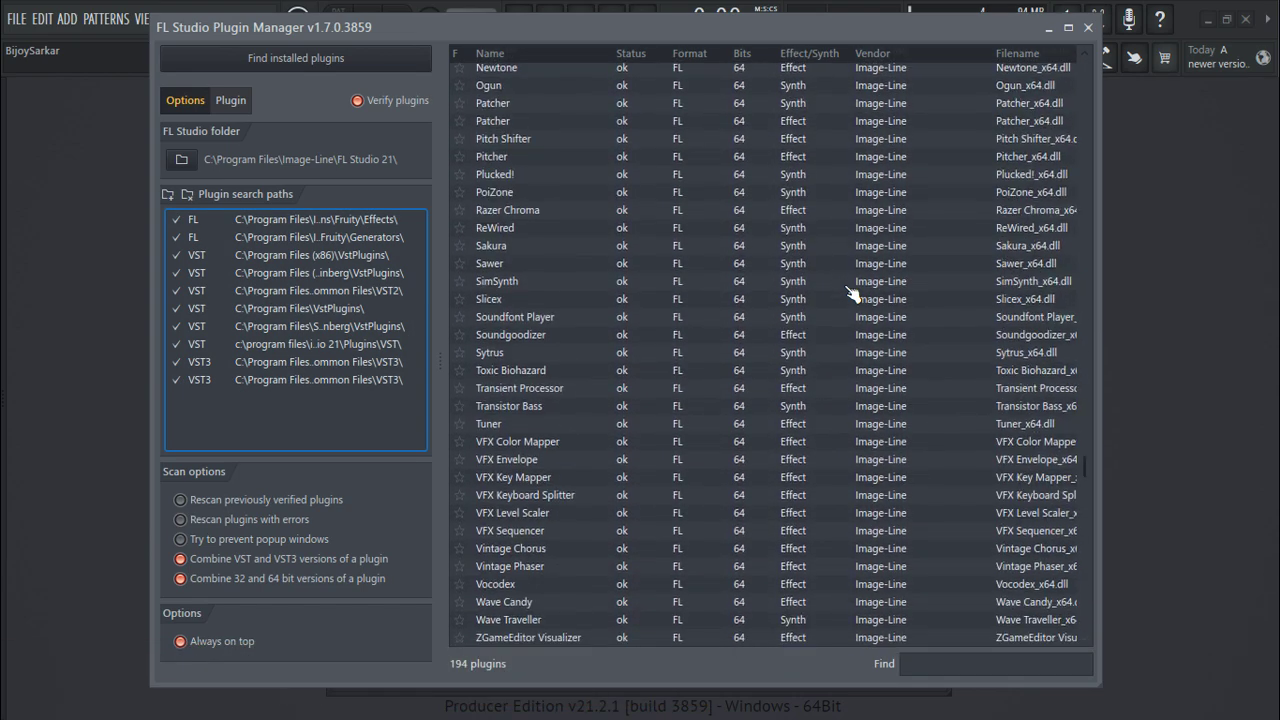
pyautogui.scroll(-6, 850, 292)
pyautogui.scroll(-7, 850, 292)
pyautogui.scroll(-2, 850, 292)
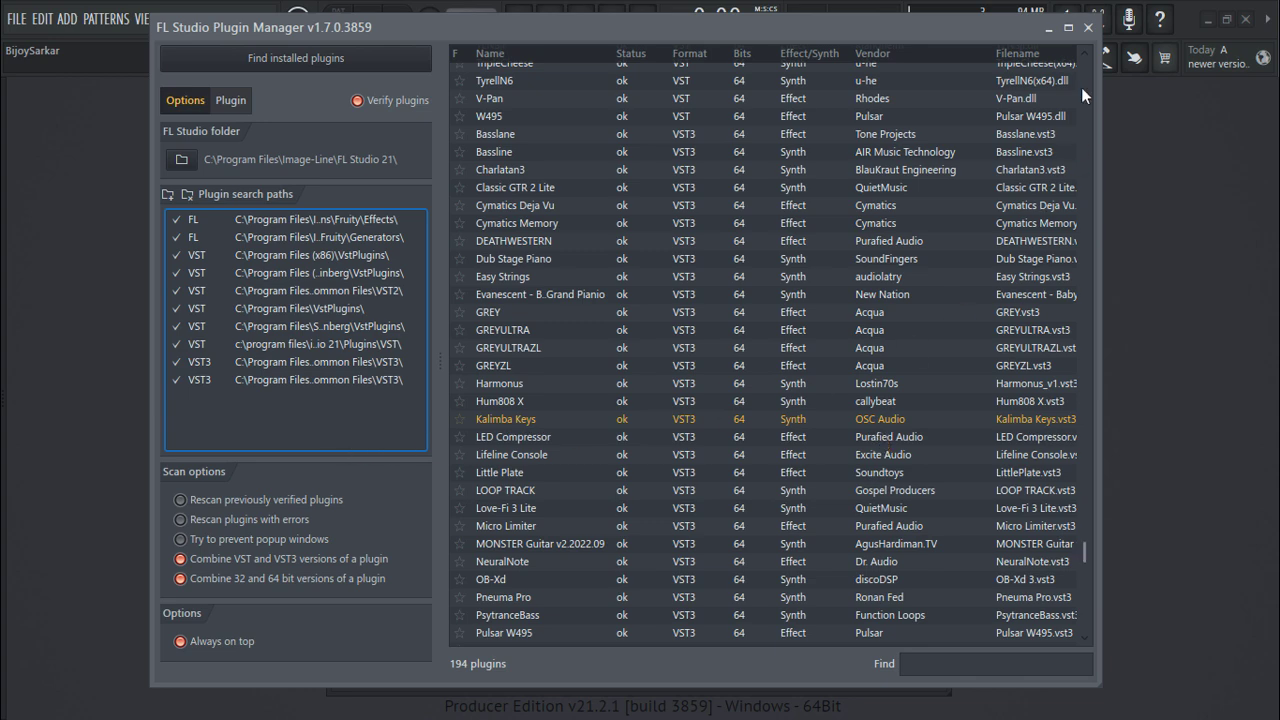
pyautogui.click(1088, 27)
# Widen the Browser to show Kalimba Keys under Plugin database > Installed > Generators > New, with the Channel rack open.
pyautogui.click(937, 38)
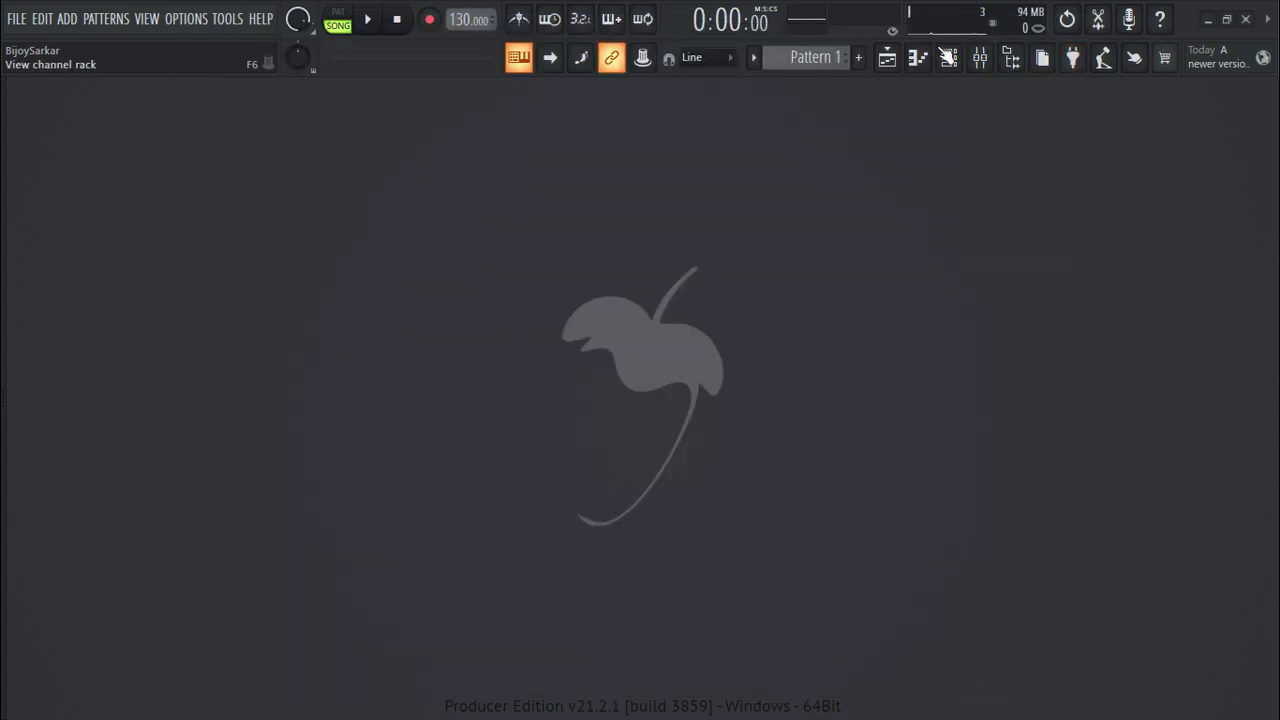
pyautogui.moveTo(146, 249); pyautogui.dragTo(234, 249)
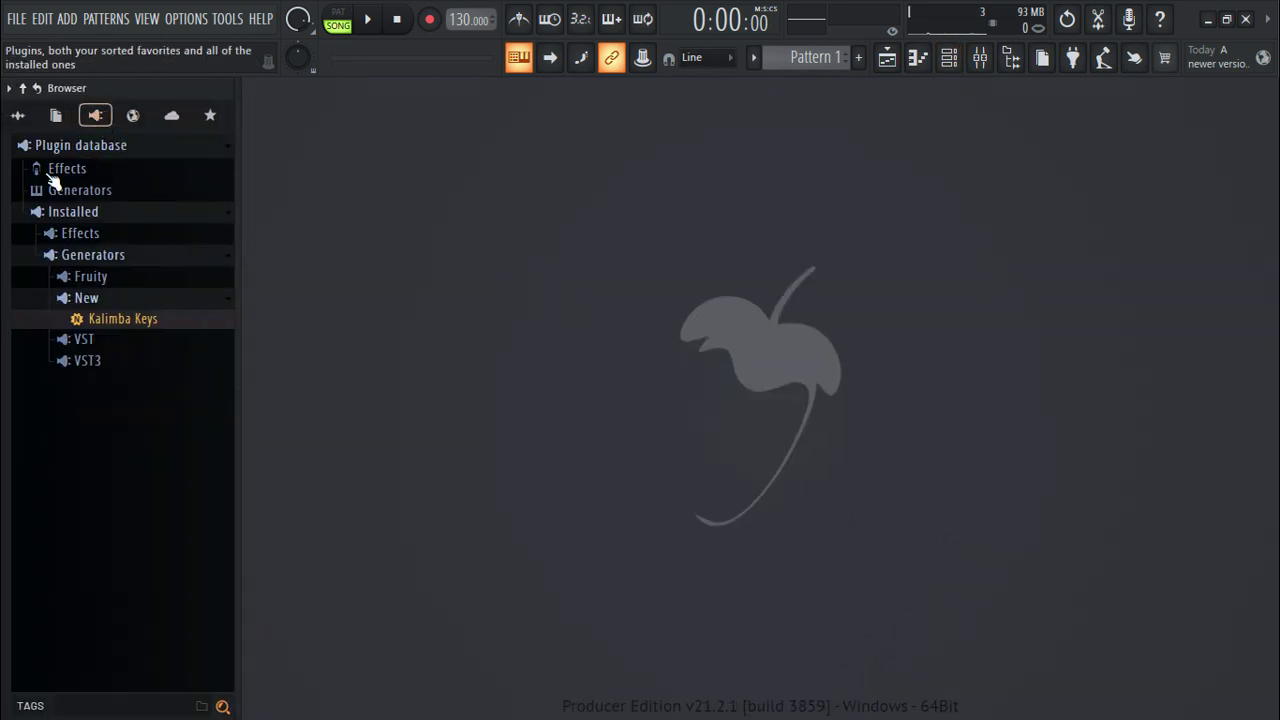
pyautogui.click(74, 213)
pyautogui.click(74, 213)
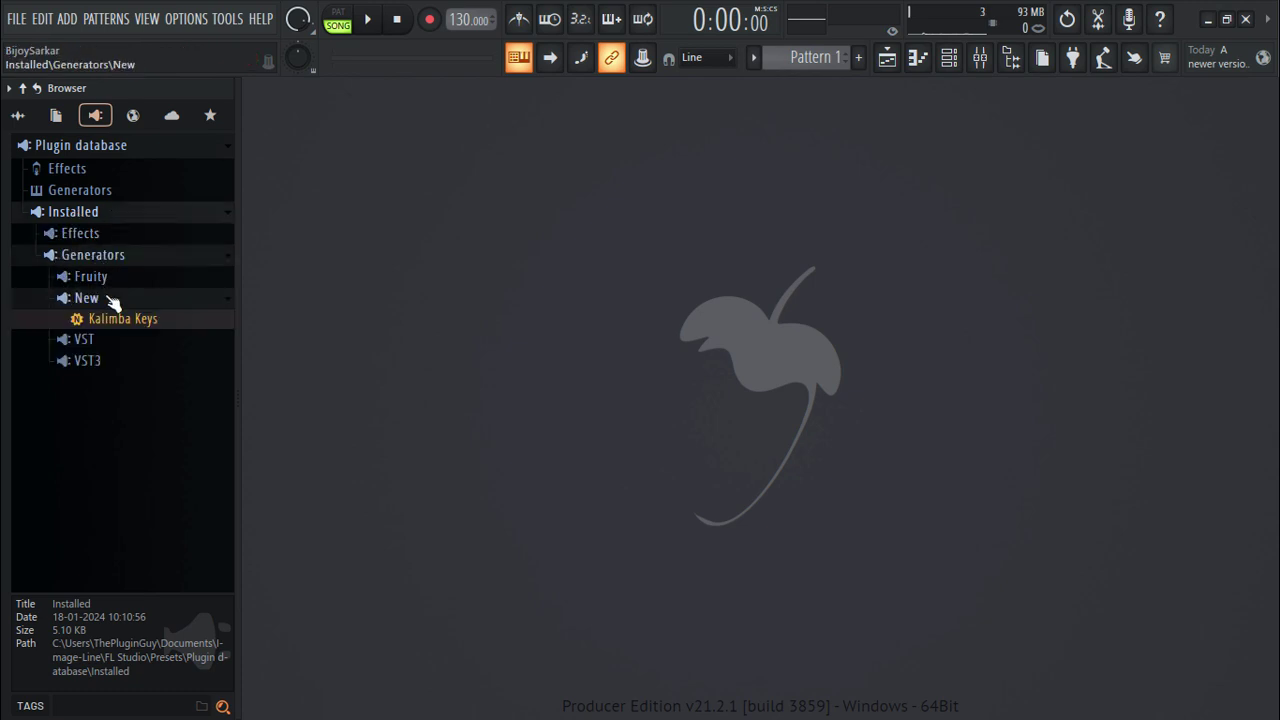
pyautogui.moveTo(120, 319)
pyautogui.mouseDown()
pyautogui.moveTo(116, 330)
pyautogui.moveTo(91, 322)
pyautogui.mouseUp()
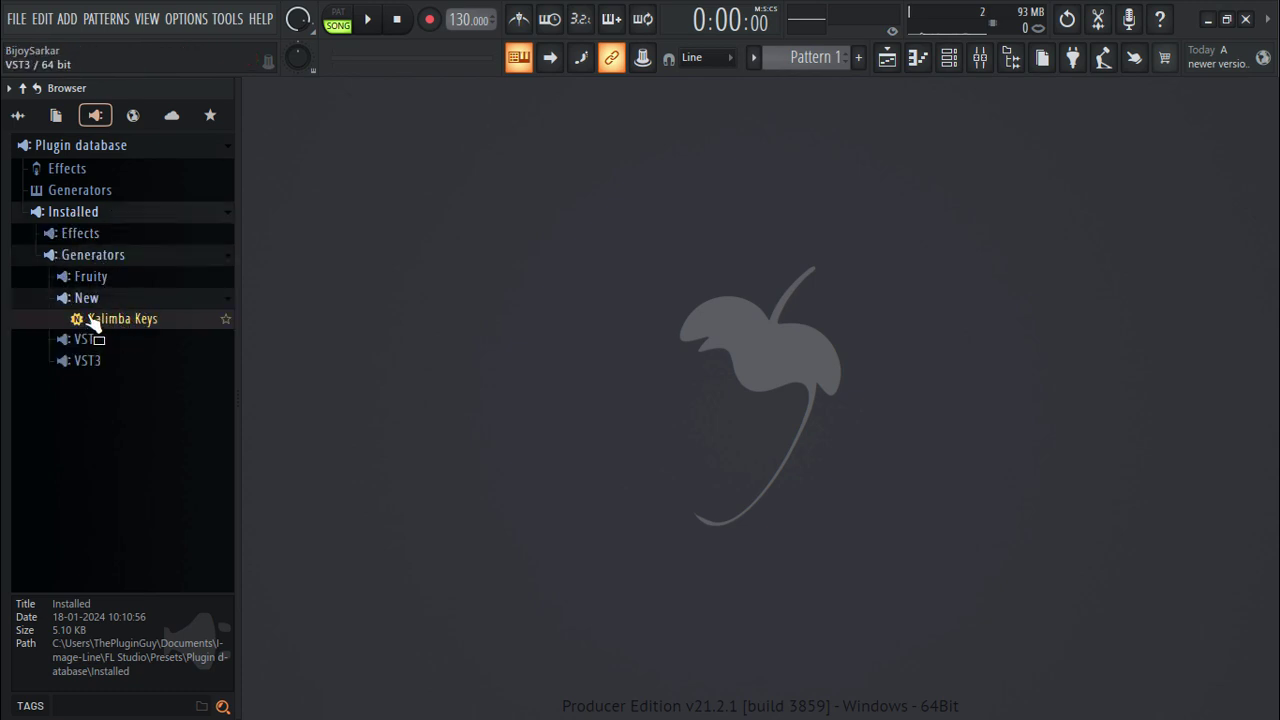
pyautogui.click(90, 363)
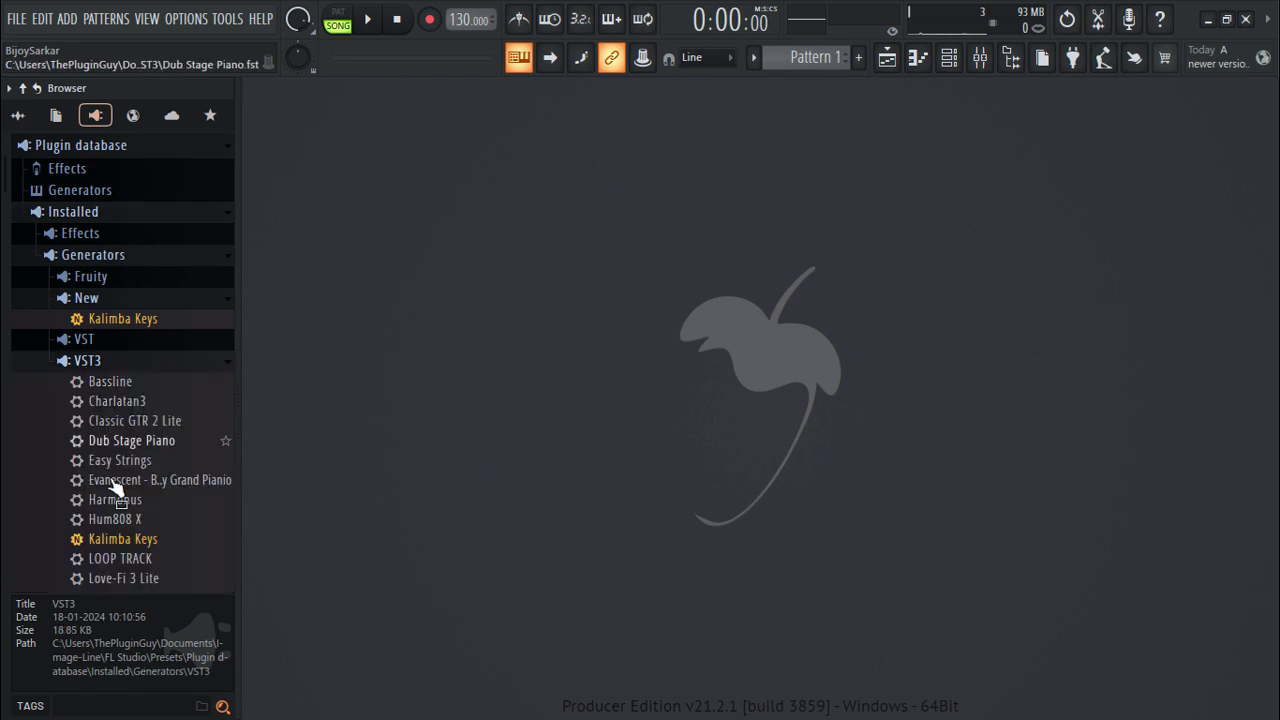
pyautogui.click(90, 363)
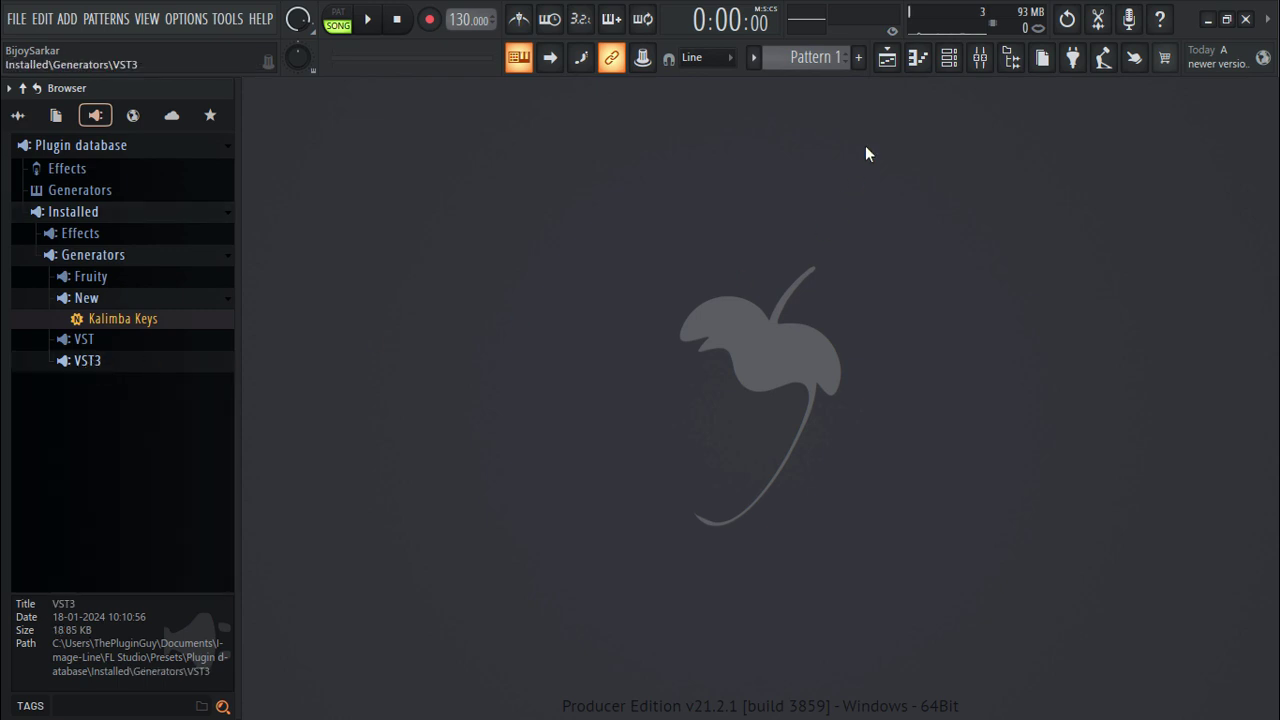
pyautogui.click(949, 57)
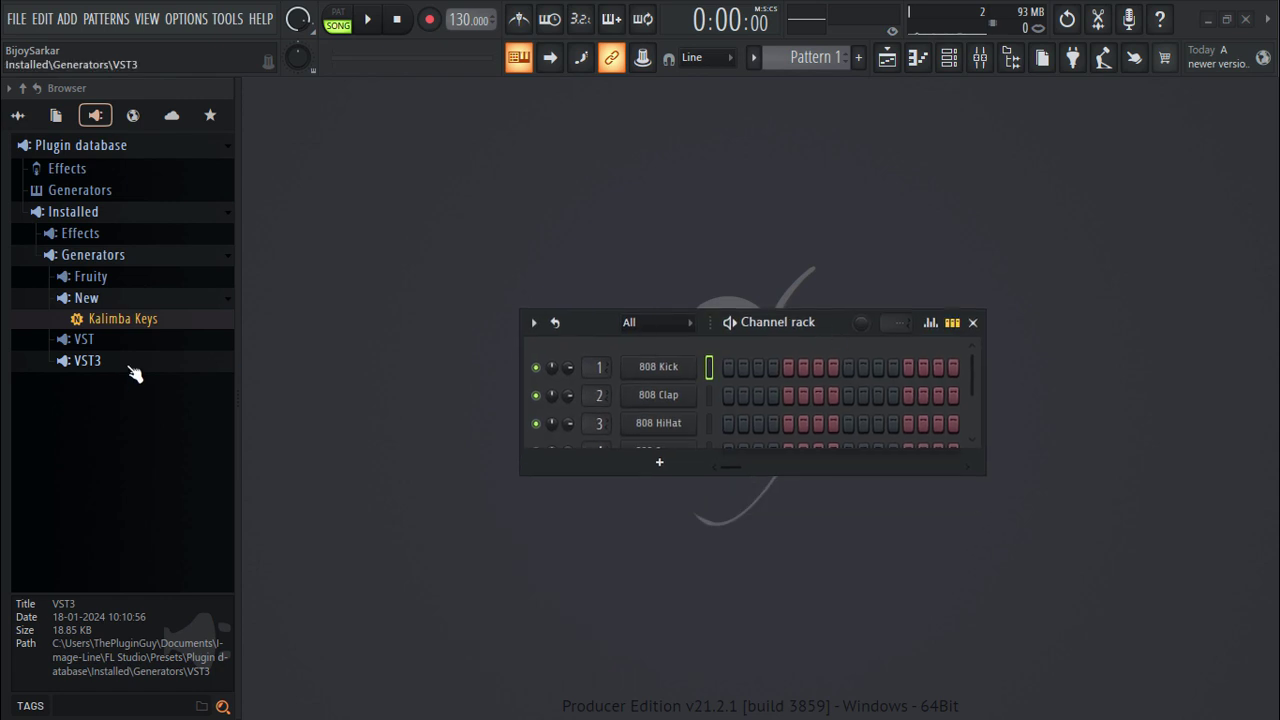
# Drop Kalimba Keys onto the 808 Kick channel and check its LOAD PRESET list without choosing a preset.
pyautogui.moveTo(123, 318); pyautogui.dragTo(668, 368)
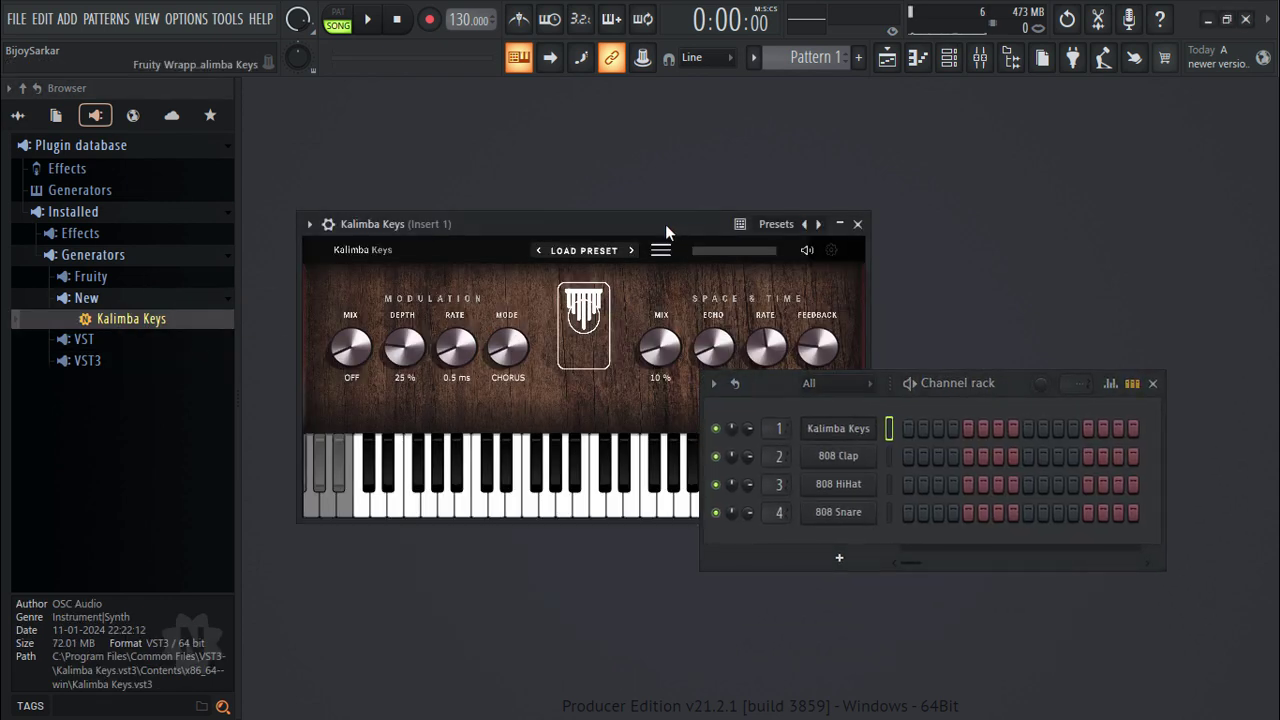
pyautogui.moveTo(665, 224); pyautogui.dragTo(727, 171)
pyautogui.click(656, 195)
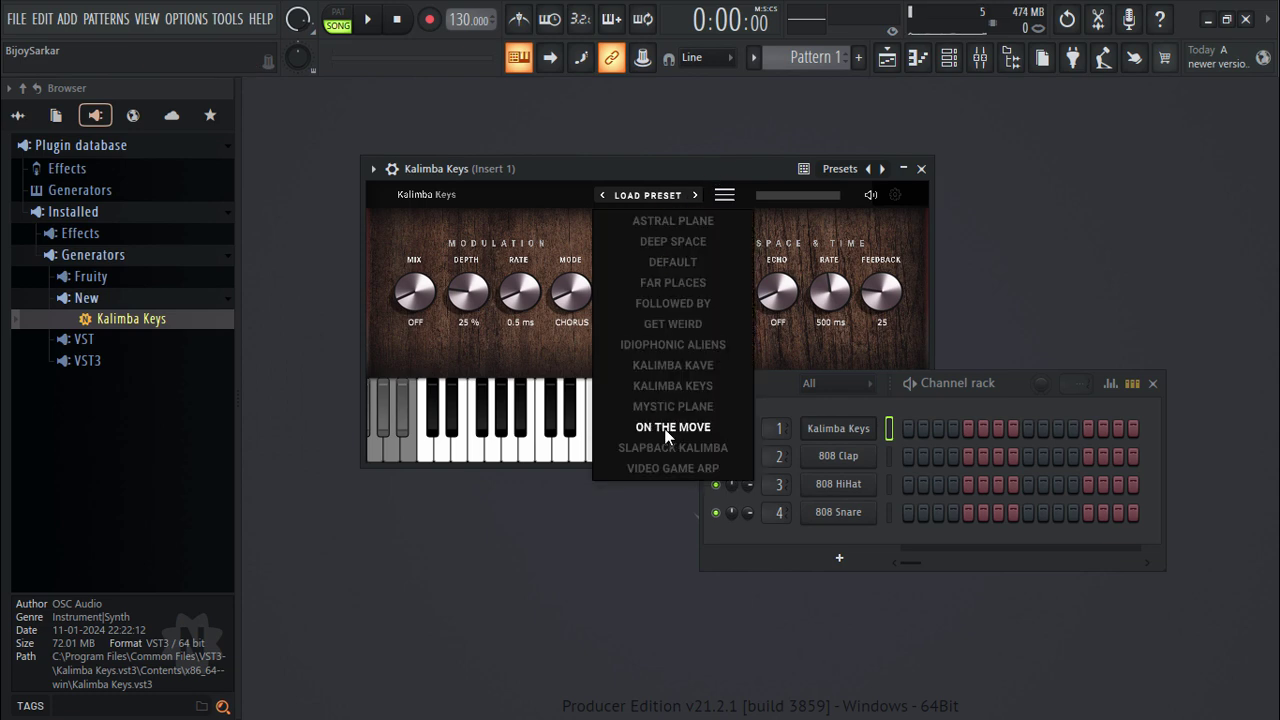
pyautogui.click(542, 168)
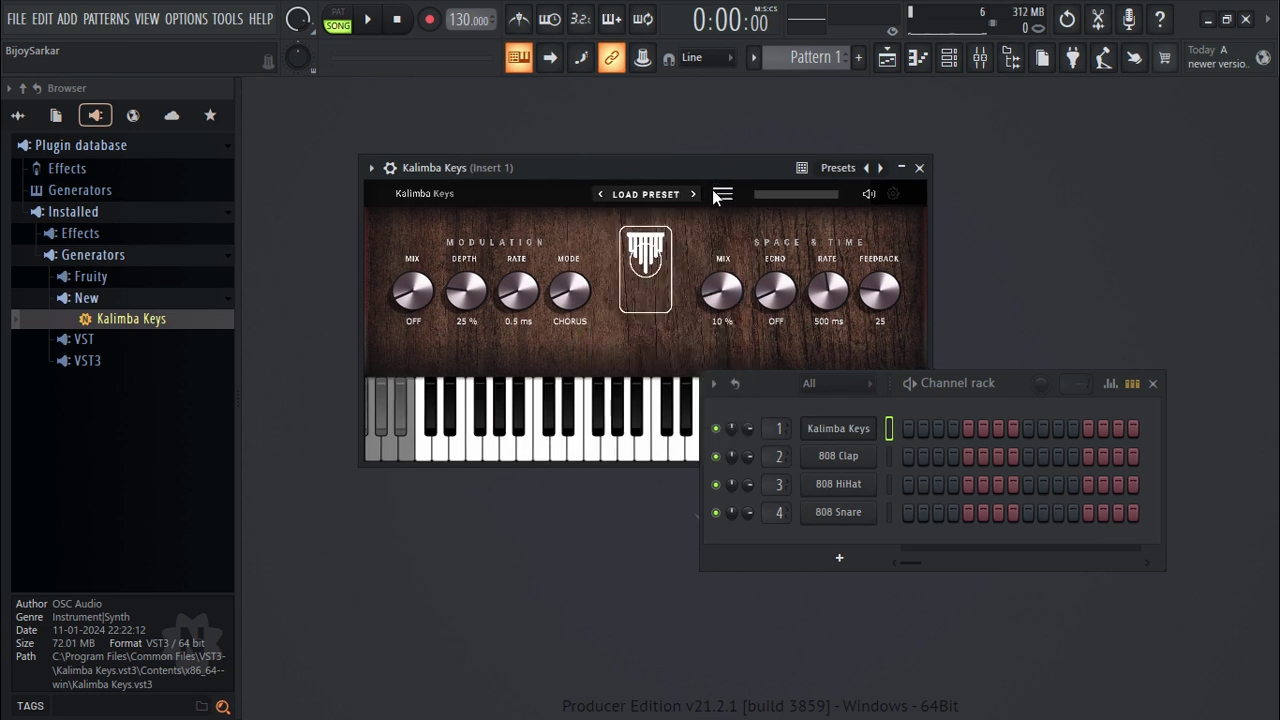
pyautogui.click(722, 194)
pyautogui.click(581, 195)
# Close the Channel rack and position the Kalimba Keys window near the centre of the screen.
pyautogui.moveTo(651, 167)
pyautogui.mouseDown()
pyautogui.moveTo(573, 160)
pyautogui.moveTo(662, 172)
pyautogui.mouseUp()
pyautogui.click(1152, 383)
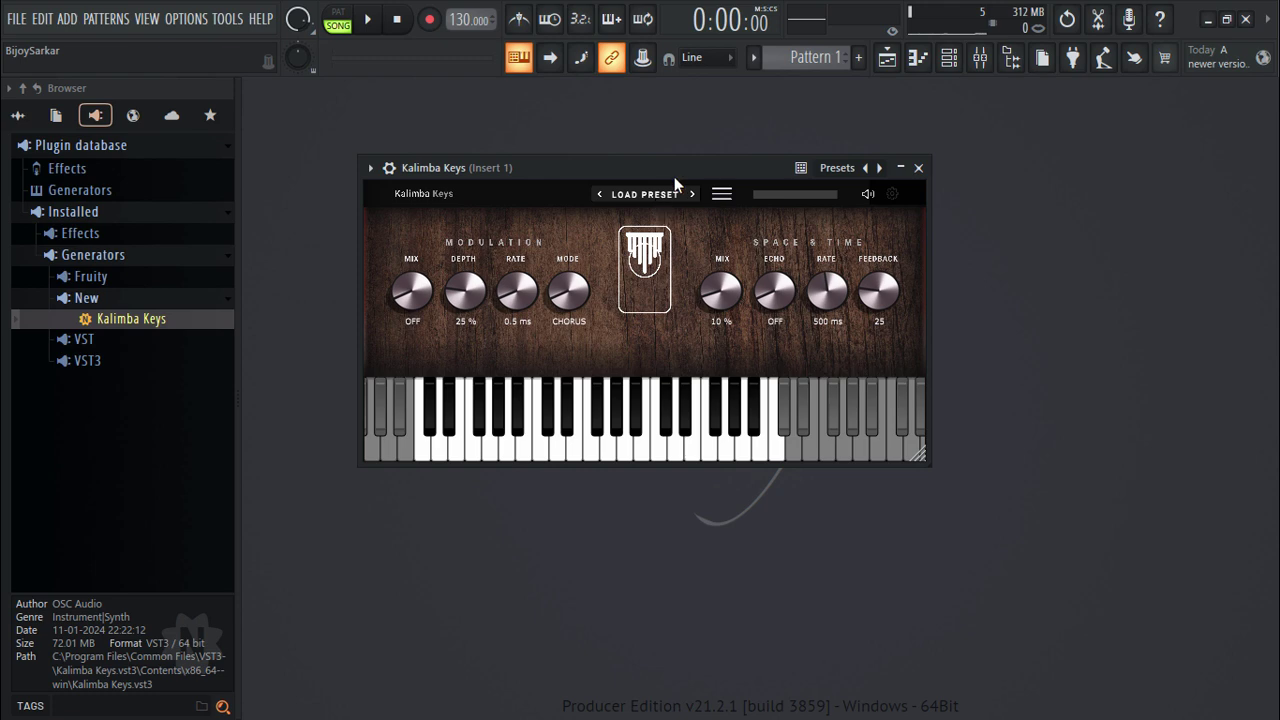
pyautogui.moveTo(674, 182); pyautogui.dragTo(744, 261)
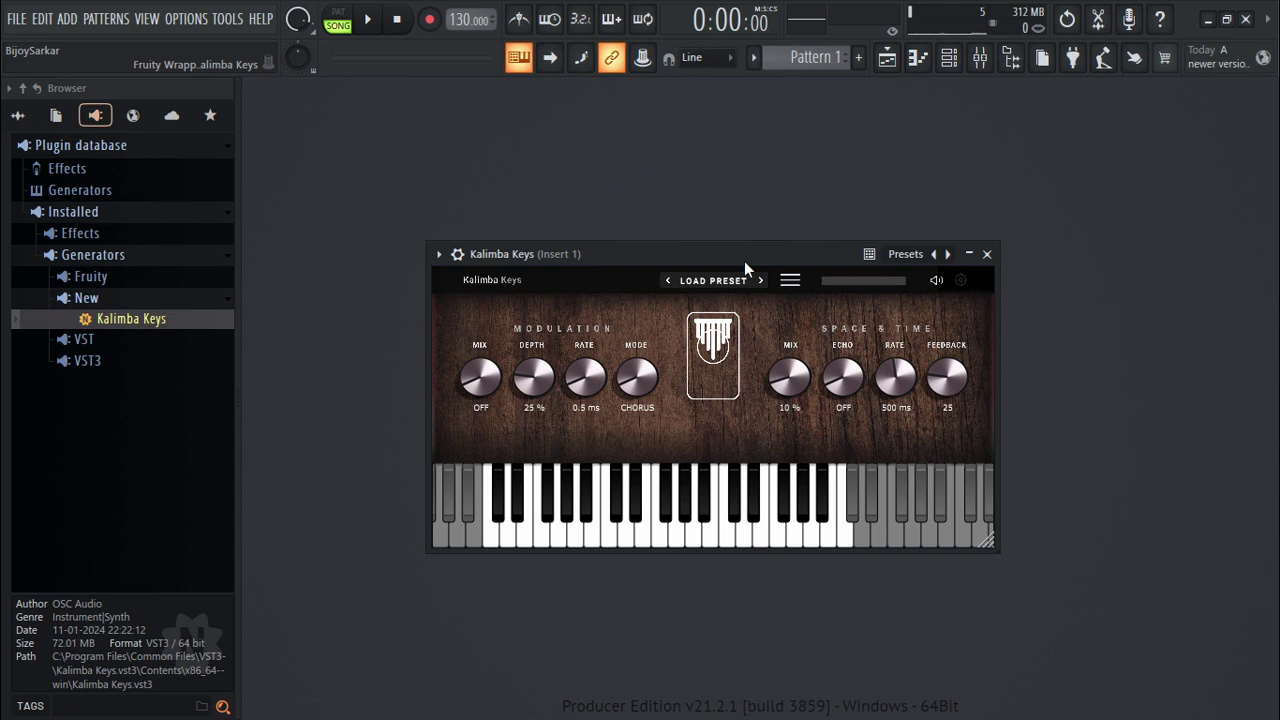
pyautogui.moveTo(744, 261); pyautogui.dragTo(745, 262)
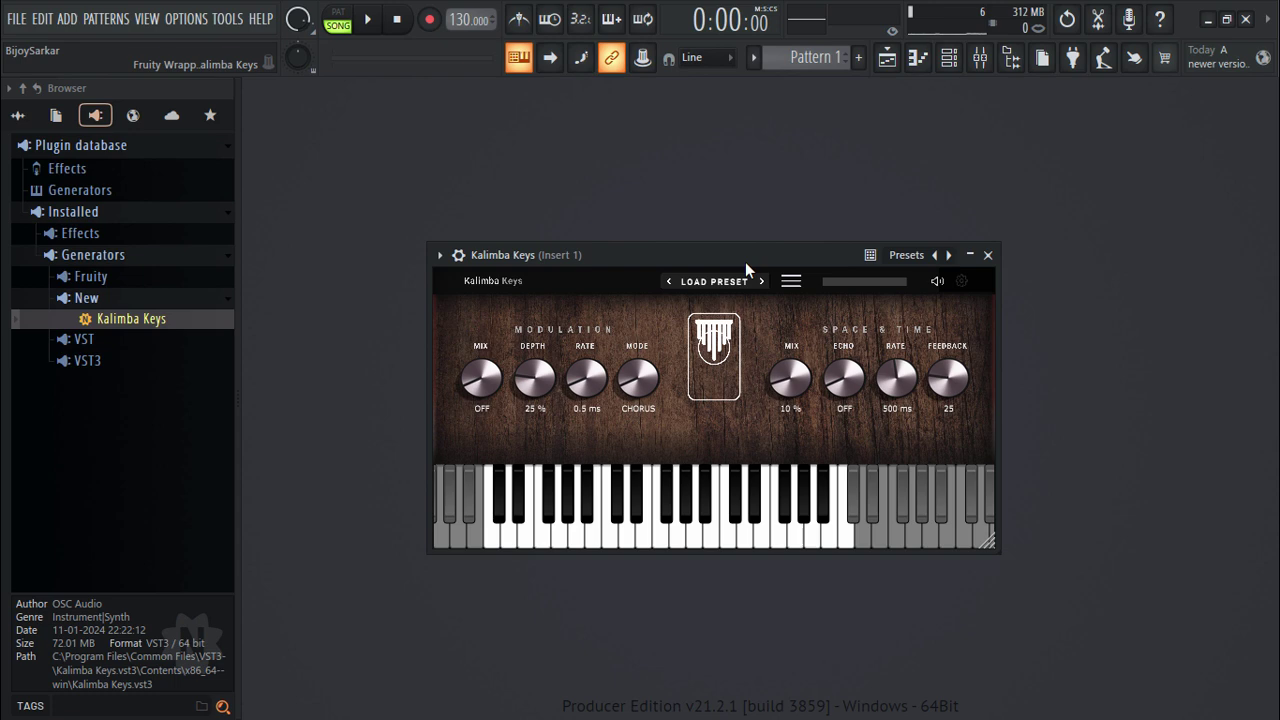